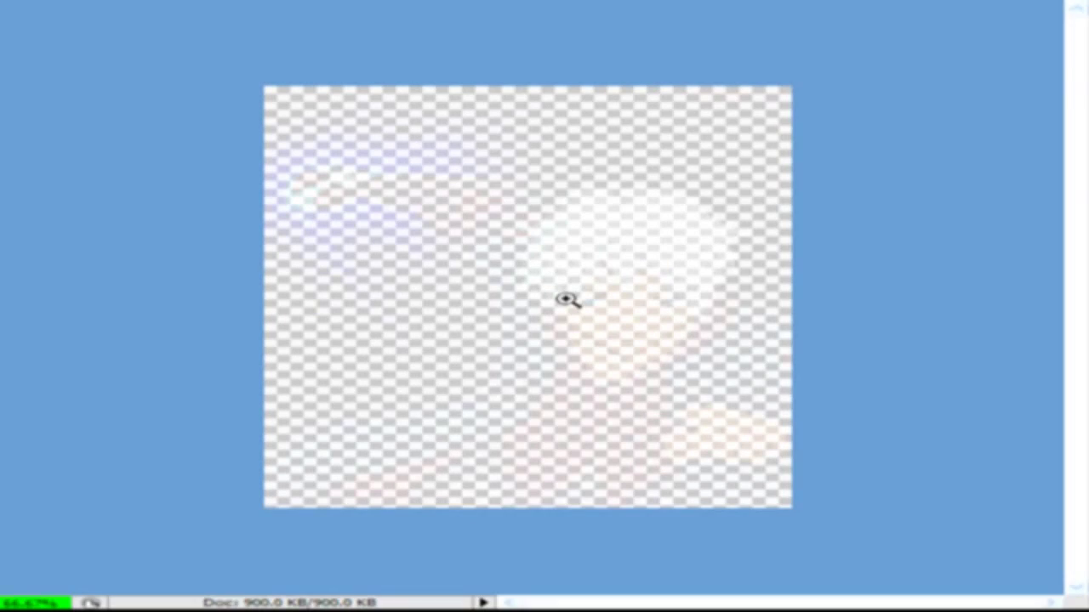
Trace the boy's spiky hair outline, top of head and side strands in black line art
drag(264, 85, 722, 428)
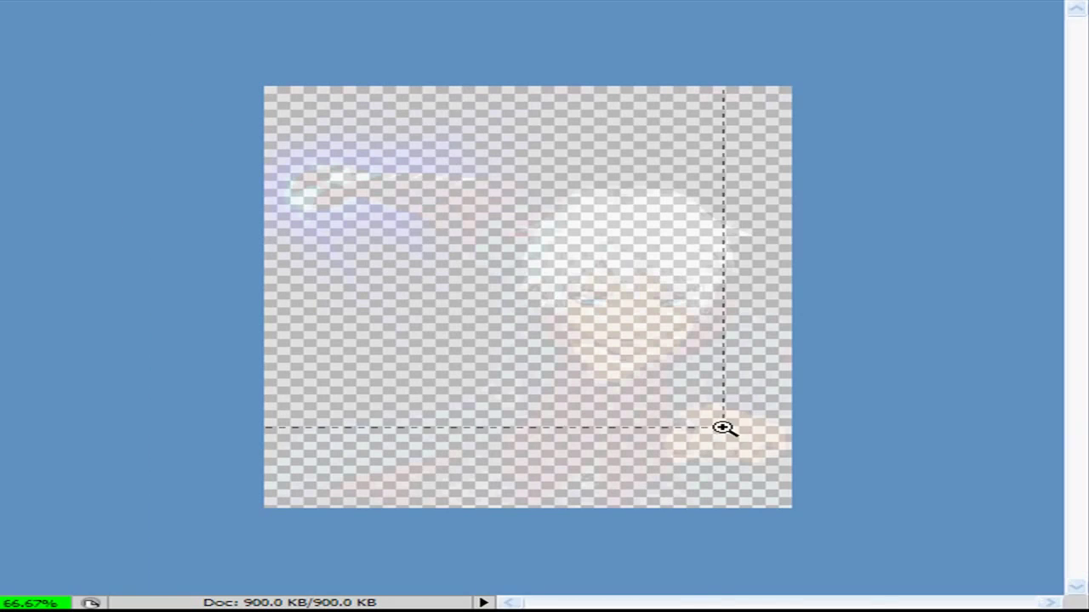
key(b)
mouse_move(752, 189)
mouse_down()
mouse_move(907, 309)
mouse_move(906, 195)
mouse_up()
mouse_move(747, 276)
mouse_down()
mouse_move(672, 268)
mouse_move(545, 333)
mouse_move(442, 105)
mouse_move(422, 224)
mouse_up()
mouse_move(363, 213)
mouse_down()
mouse_move(469, 168)
mouse_move(248, 201)
mouse_up()
mouse_move(247, 202)
mouse_down()
mouse_move(557, 123)
mouse_move(841, 248)
mouse_up()
mouse_move(784, 255)
mouse_down()
mouse_move(803, 340)
mouse_move(707, 374)
mouse_move(756, 198)
mouse_move(732, 319)
mouse_up()
drag(730, 188, 739, 294)
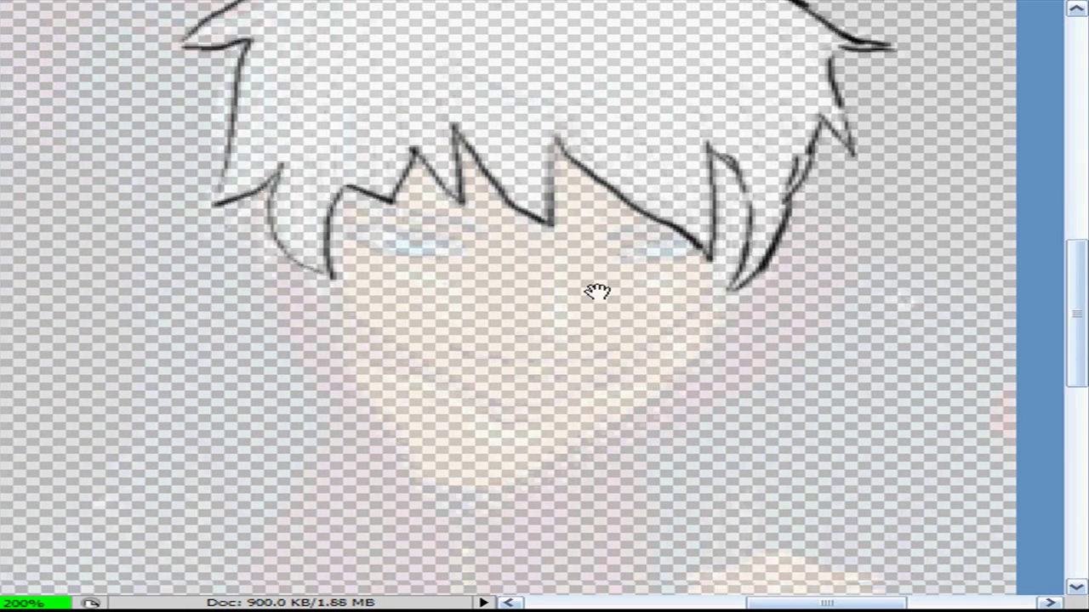
drag(596, 291, 642, 196)
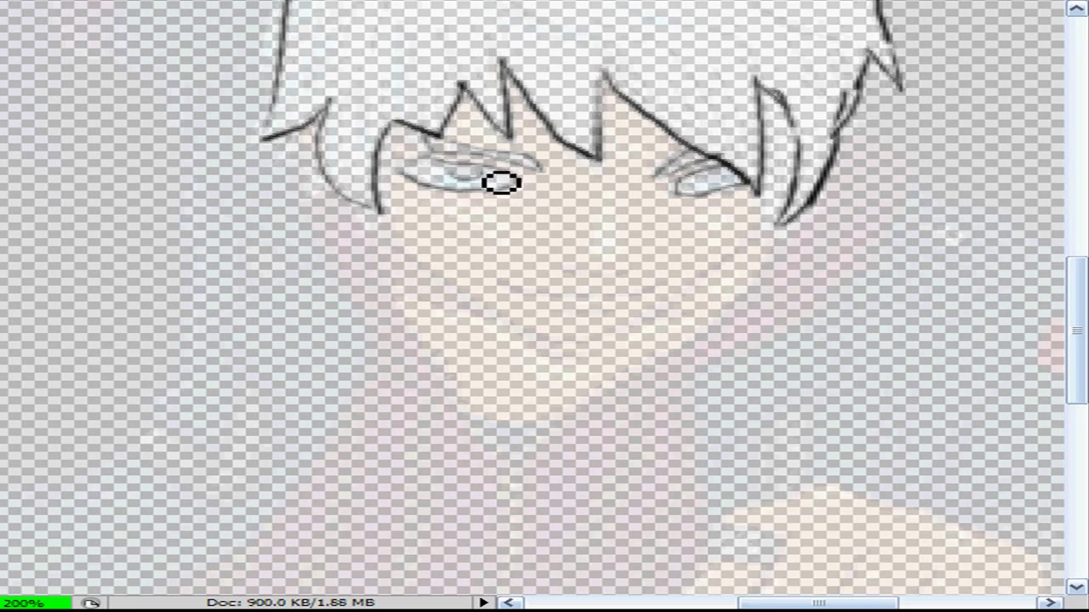
drag(431, 189, 457, 125)
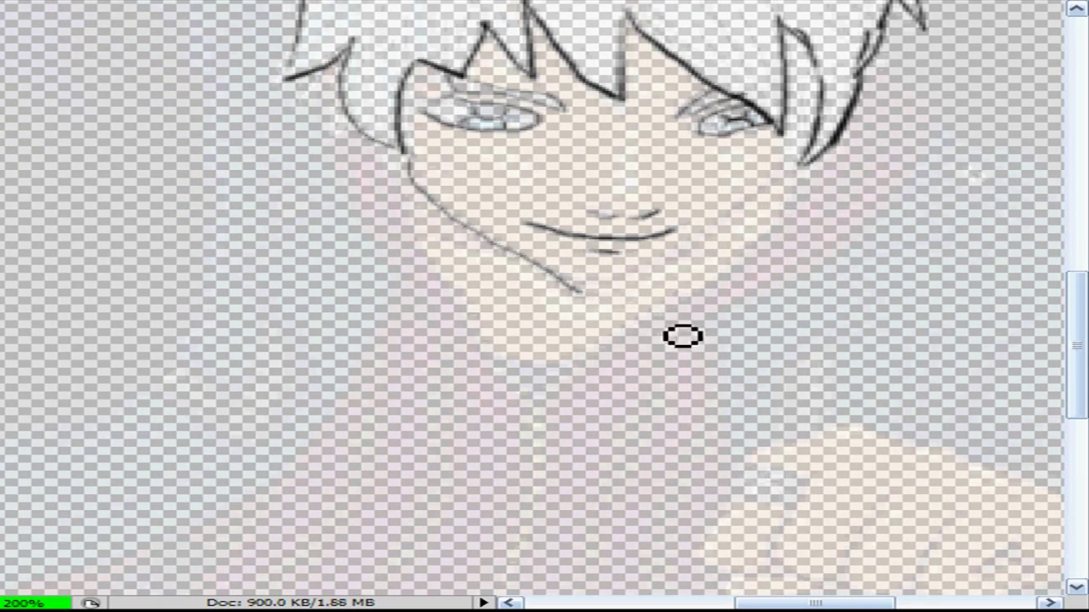
Trace the jawline, neck, fist with its fingers, and the coat arm and shoulder
drag(578, 285, 795, 166)
drag(561, 357, 796, 170)
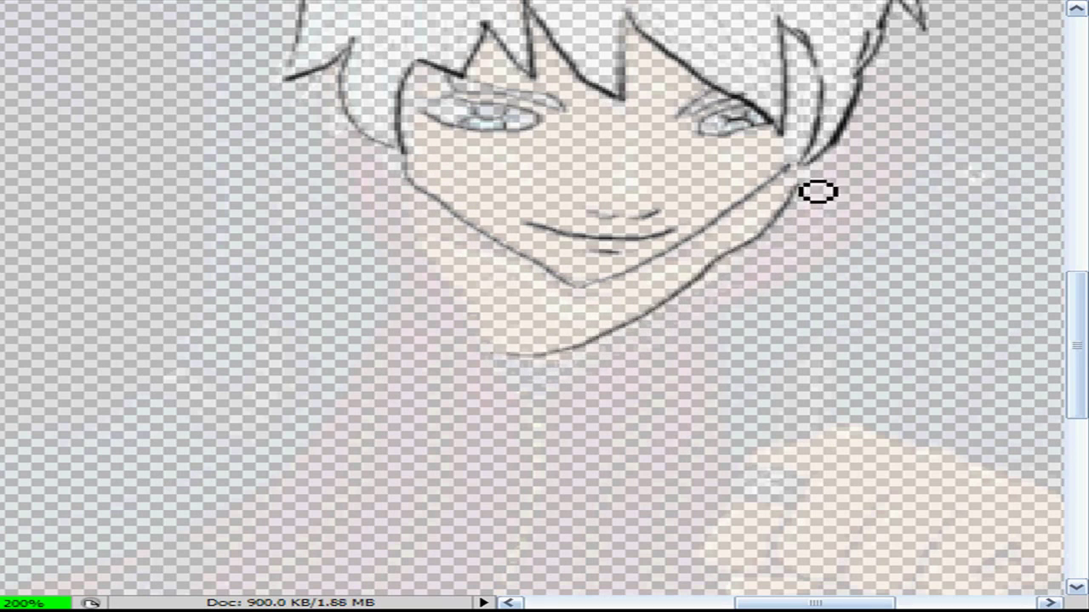
drag(404, 213, 562, 357)
mouse_move(855, 158)
mouse_down()
mouse_move(706, 331)
mouse_move(740, 463)
mouse_up()
drag(837, 400, 686, 286)
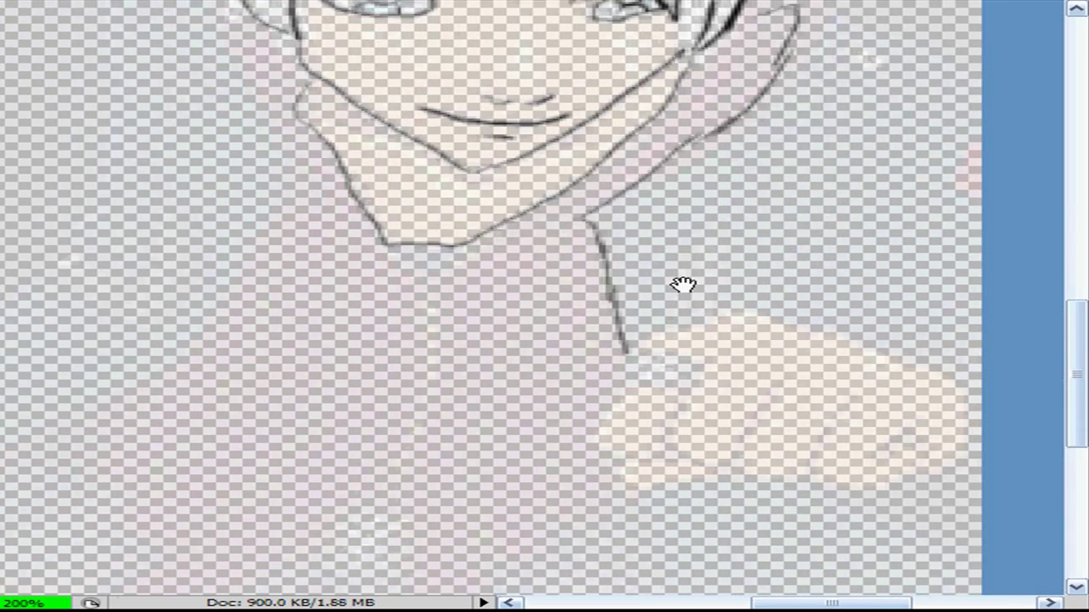
mouse_move(578, 338)
mouse_down()
mouse_move(917, 382)
mouse_move(791, 405)
mouse_move(729, 447)
mouse_move(650, 457)
mouse_up()
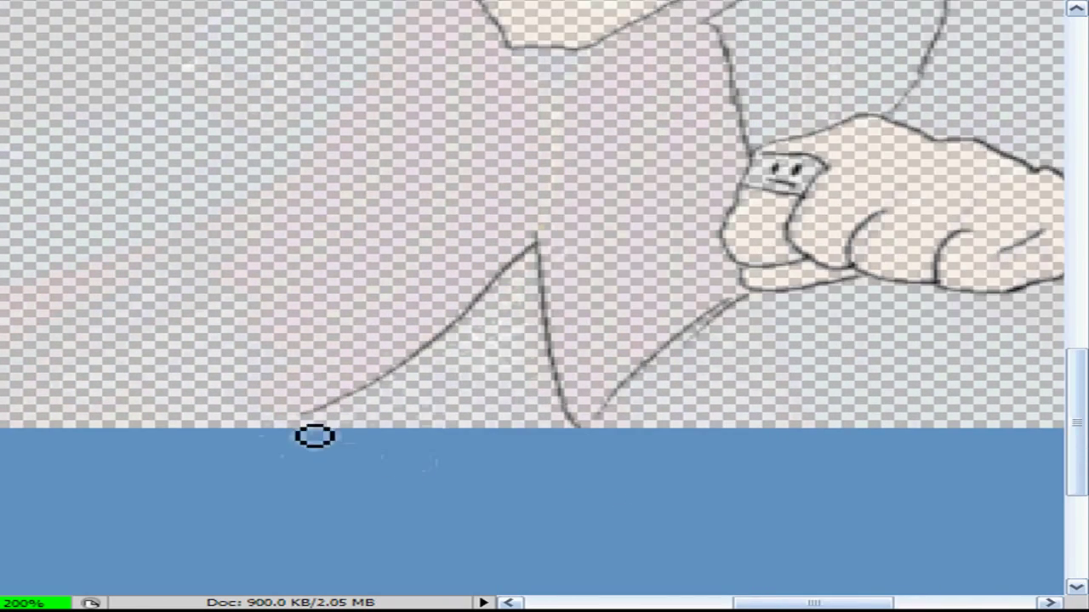
drag(314, 438, 329, 343)
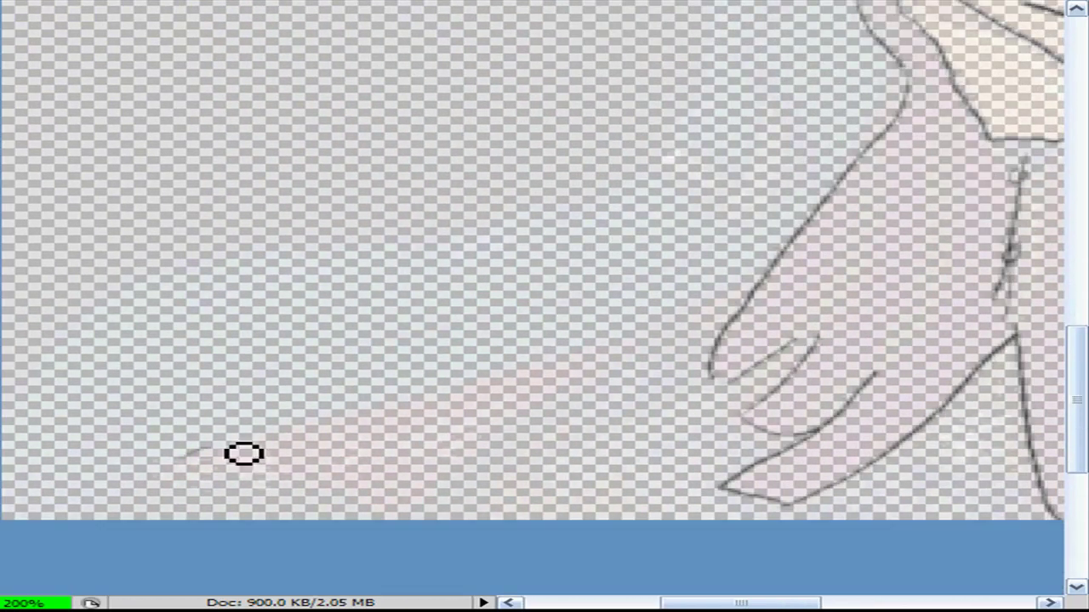
drag(669, 333, 221, 457)
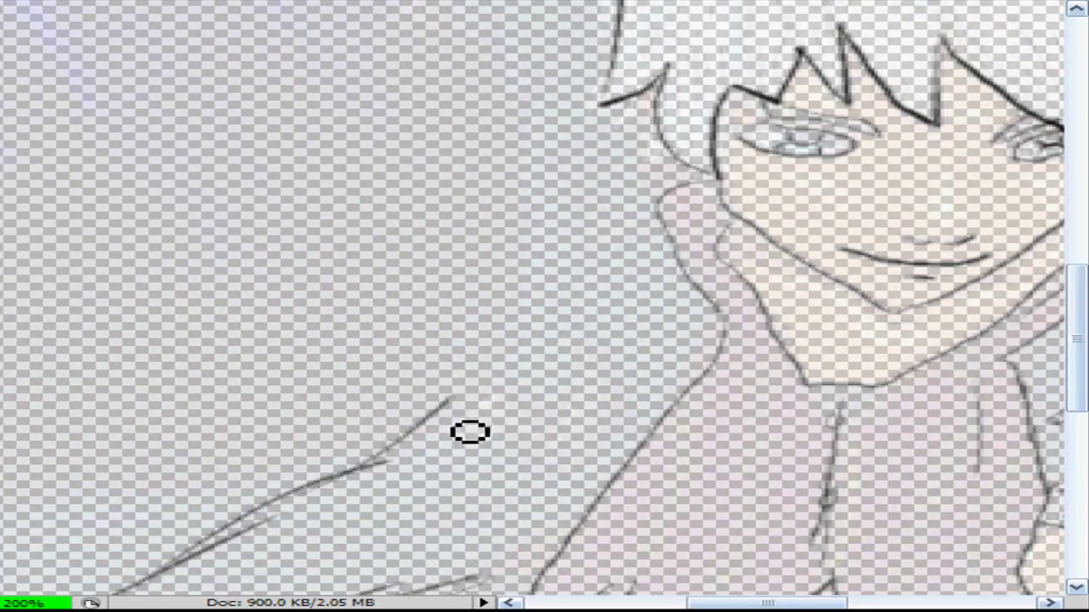
drag(469, 426, 636, 224)
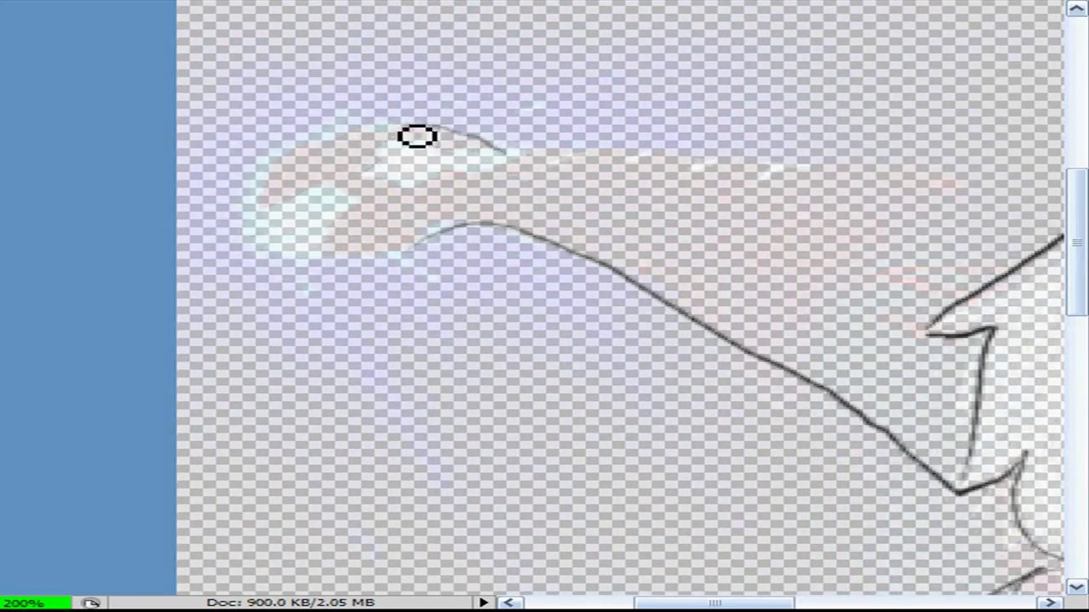
Outline the dragon's head tip and the scale strokes along its neck
mouse_move(417, 136)
mouse_down()
mouse_move(413, 253)
mouse_move(394, 165)
mouse_move(932, 207)
mouse_up()
mouse_move(403, 179)
mouse_down()
mouse_move(768, 324)
mouse_move(694, 383)
mouse_up()
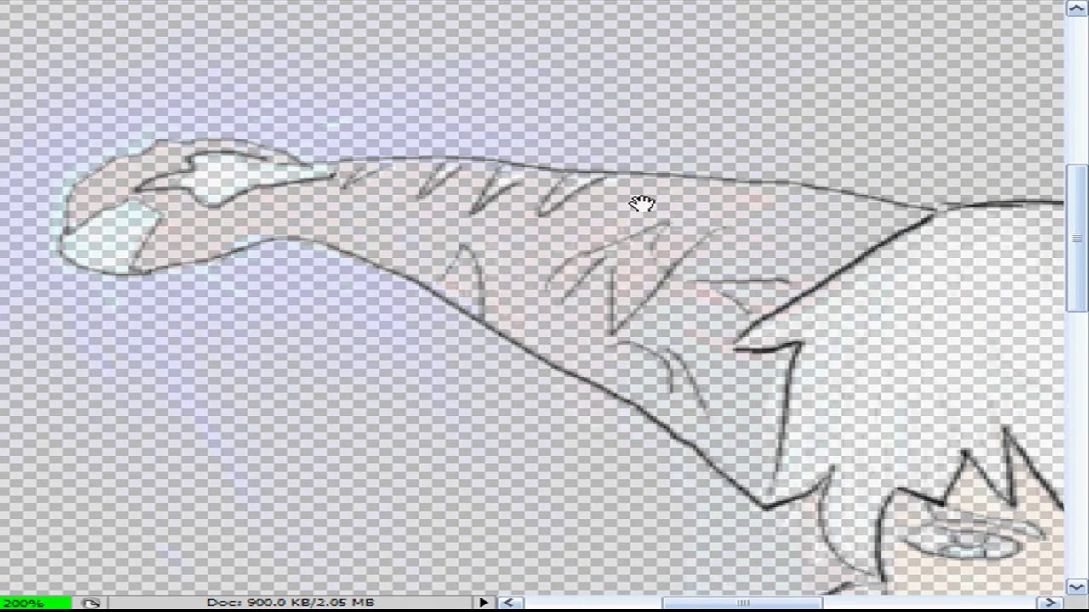
drag(634, 230, 353, 247)
key(ctrl+minus)
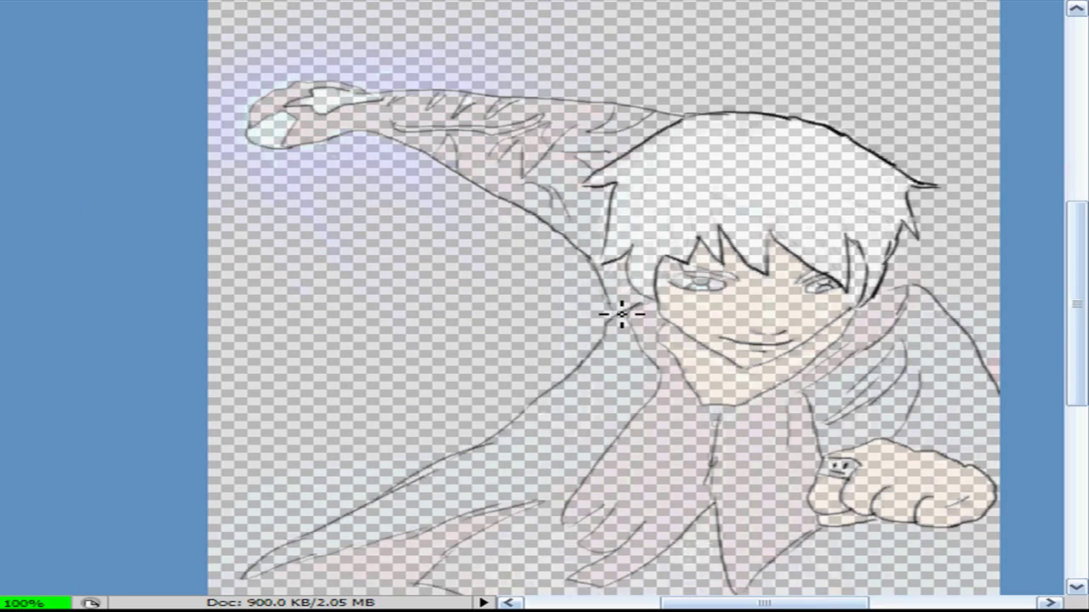
Scroll around the drawing and zoom in closely on the boy's eyes
scroll(416, 551, down, 1)
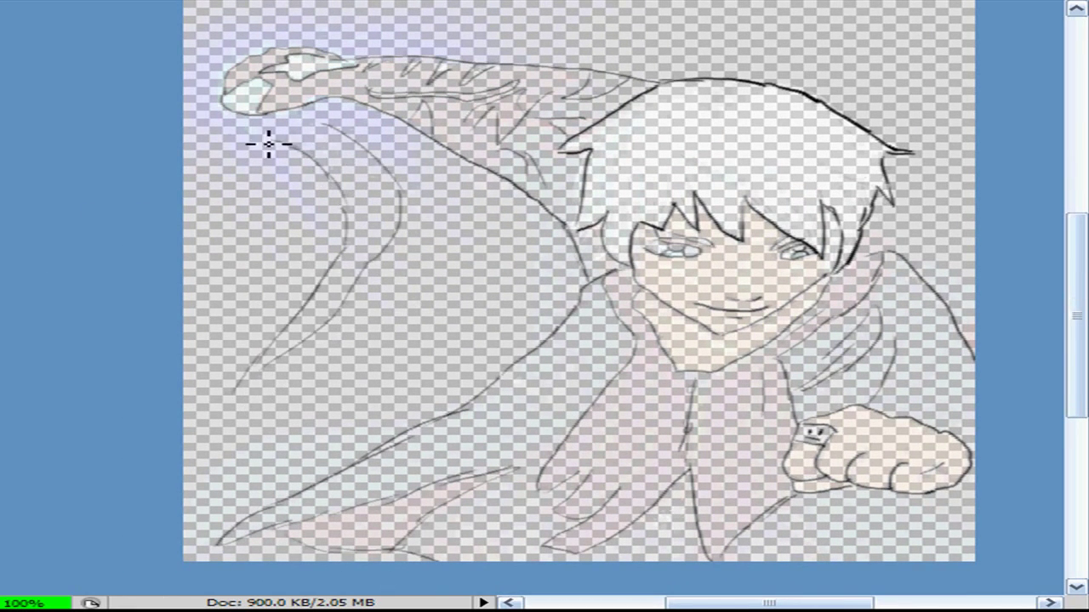
scroll(315, 58, right, 1)
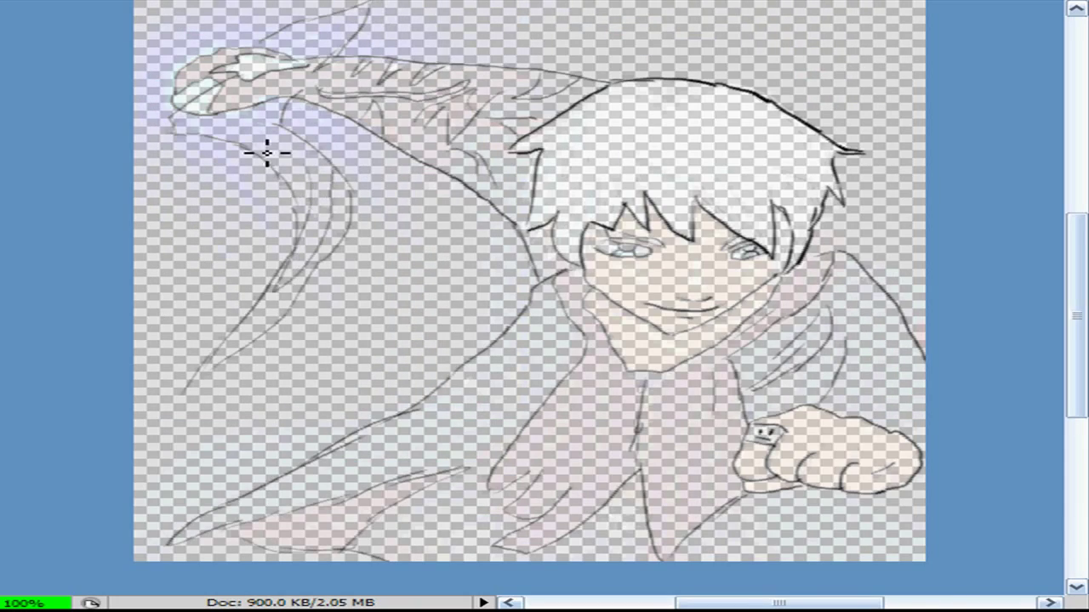
scroll(267, 153, up, 3)
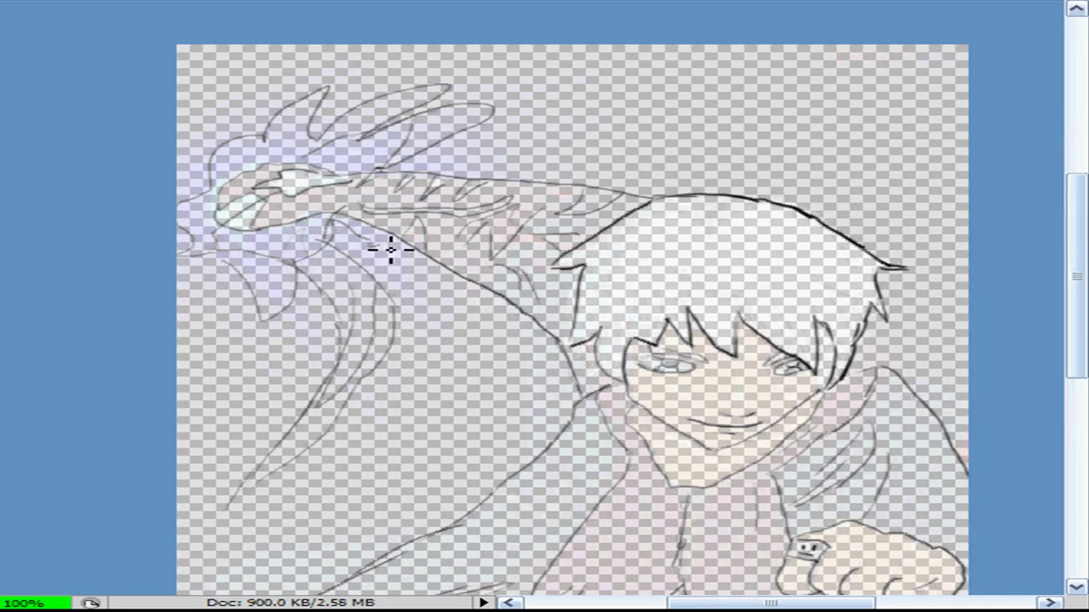
scroll(389, 244, down, 3)
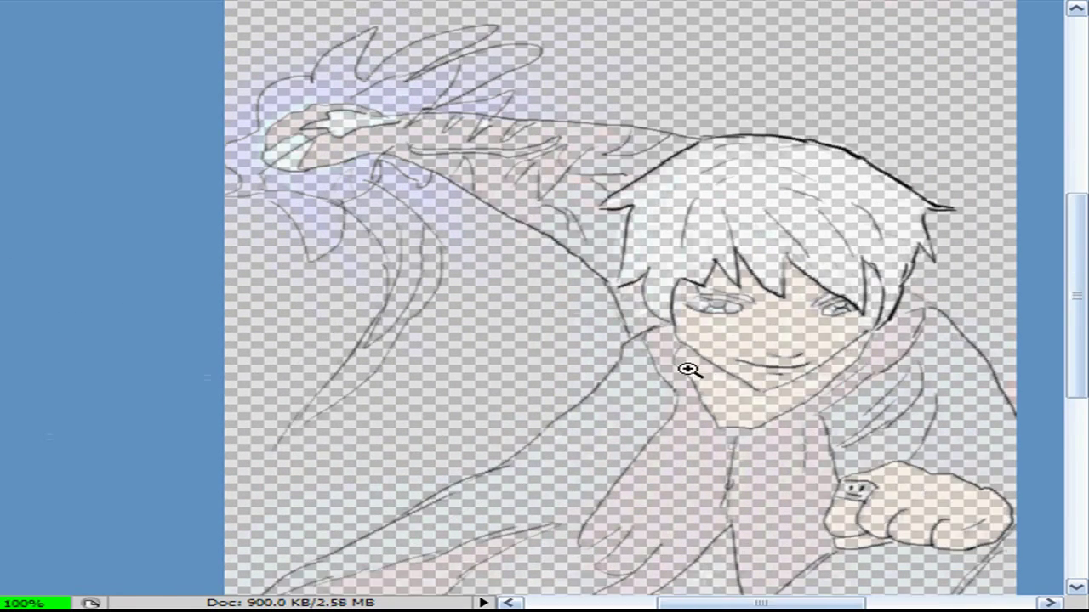
drag(686, 369, 849, 319)
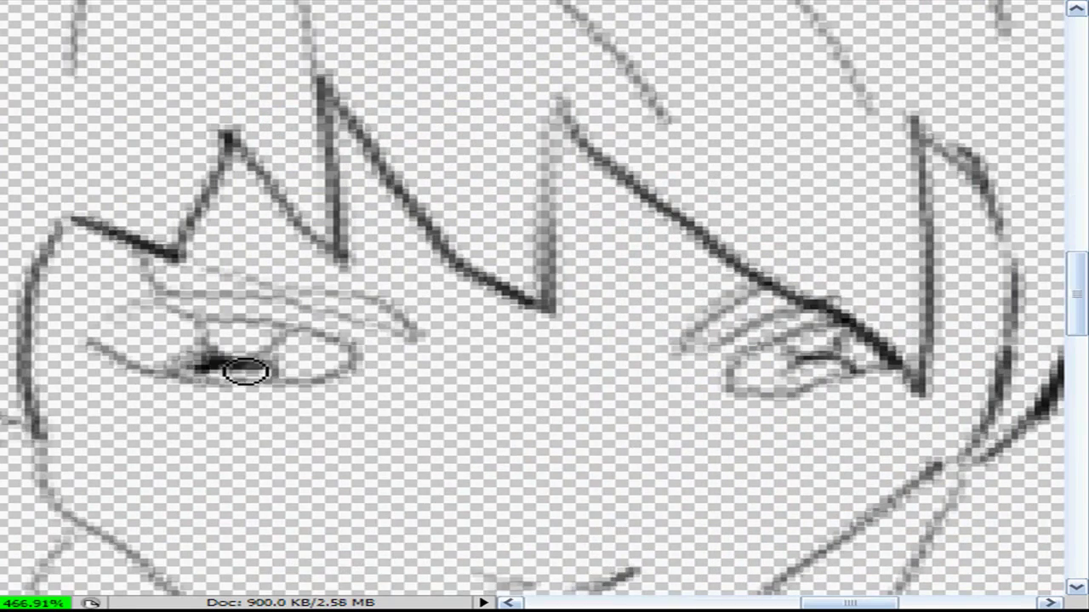
scroll(293, 385, down, 3)
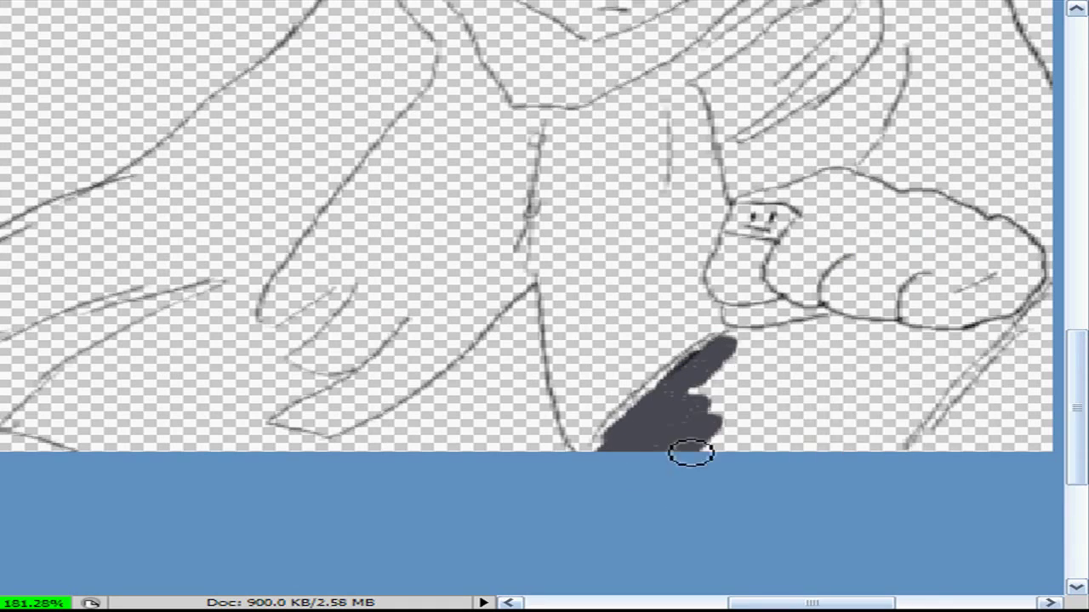
Paint dark grey over the coat below the fist and along the arm edge, resizing the brush
drag(690, 453, 968, 343)
right_click(890, 337)
drag(890, 338, 841, 331)
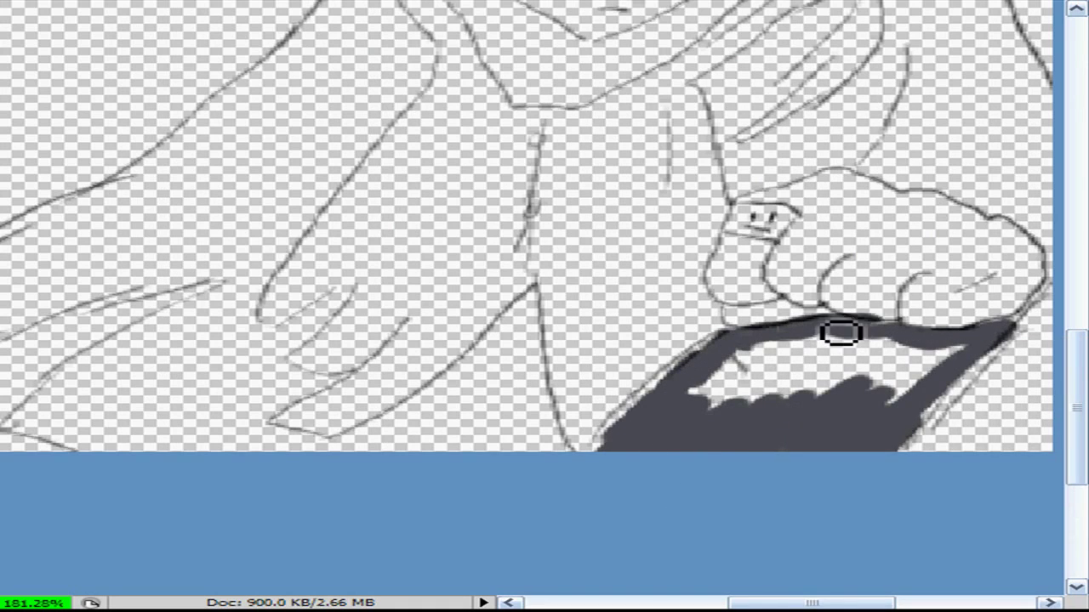
right_click(943, 336)
mouse_move(689, 425)
mouse_down()
mouse_move(902, 386)
mouse_move(856, 341)
mouse_move(630, 508)
mouse_up()
mouse_move(748, 158)
mouse_down()
mouse_move(826, 396)
mouse_move(780, 179)
mouse_move(700, 109)
mouse_move(746, 316)
mouse_move(783, 382)
mouse_move(763, 372)
mouse_move(739, 464)
mouse_move(717, 357)
mouse_move(717, 493)
mouse_move(651, 457)
mouse_move(596, 457)
mouse_up()
Extend the grey fill along the sleeve, beside the neck, and over the shoulder and collar
scroll(746, 364, down, 2)
scroll(746, 364, left, 5)
scroll(636, 502, left, 4)
mouse_move(636, 503)
mouse_down()
mouse_move(673, 389)
mouse_move(768, 433)
mouse_move(705, 336)
mouse_up()
scroll(705, 335, up, 2)
scroll(705, 336, right, 1)
mouse_move(732, 106)
mouse_down()
mouse_move(804, 216)
mouse_move(646, 421)
mouse_up()
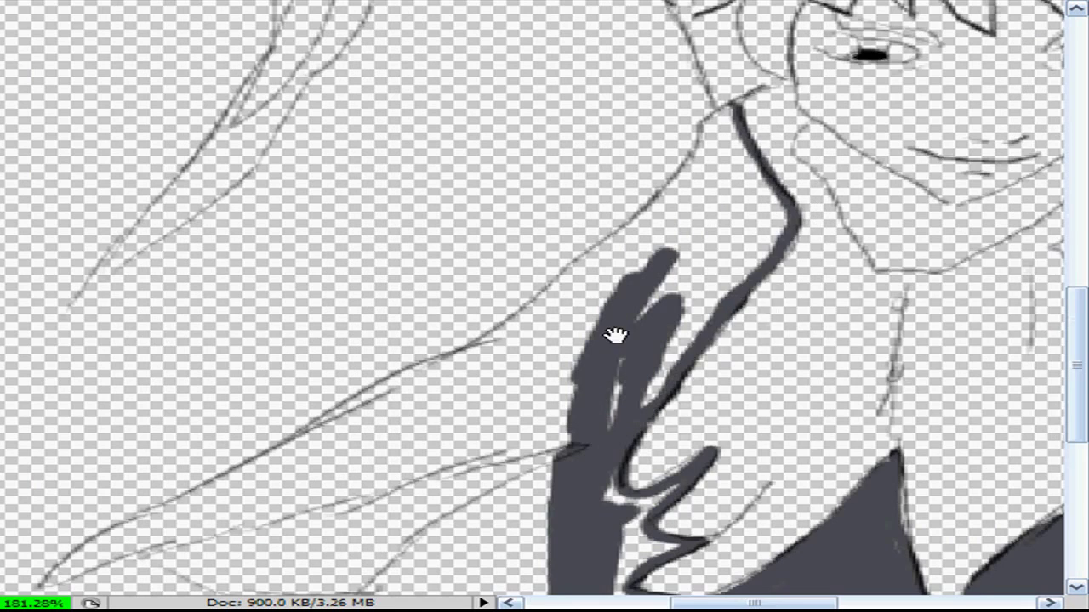
scroll(620, 333, down, 1)
scroll(620, 333, left, 1)
mouse_move(642, 360)
mouse_down()
mouse_move(746, 250)
mouse_move(685, 223)
mouse_up()
Fill the whole sleeve dark grey, including its edges and below the elbow
scroll(685, 223, down, 1)
scroll(685, 223, left, 1)
drag(121, 547, 741, 178)
mouse_move(133, 554)
mouse_down()
mouse_move(485, 451)
mouse_move(552, 382)
mouse_move(826, 170)
mouse_move(672, 297)
mouse_move(392, 430)
mouse_up()
scroll(392, 430, down, 1)
scroll(392, 429, left, 1)
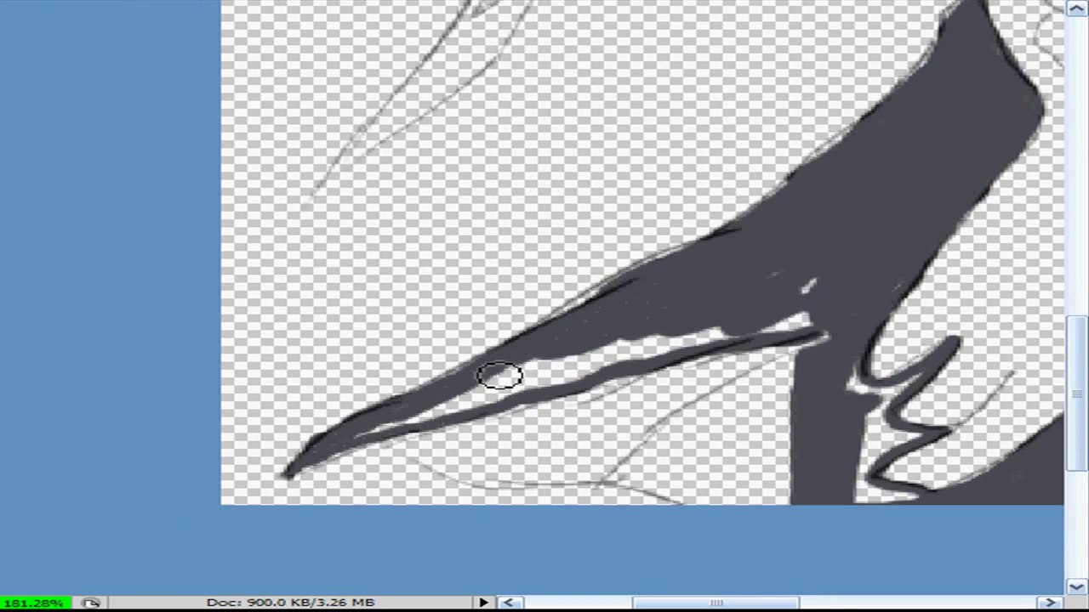
mouse_move(498, 372)
mouse_down()
mouse_move(792, 323)
mouse_move(756, 462)
mouse_up()
mouse_move(823, 340)
mouse_down()
mouse_move(651, 487)
mouse_move(765, 418)
mouse_move(907, 381)
mouse_move(880, 433)
mouse_move(630, 237)
mouse_move(554, 197)
mouse_move(571, 236)
mouse_move(749, 133)
mouse_move(634, 214)
mouse_move(719, 263)
mouse_move(586, 248)
mouse_up()
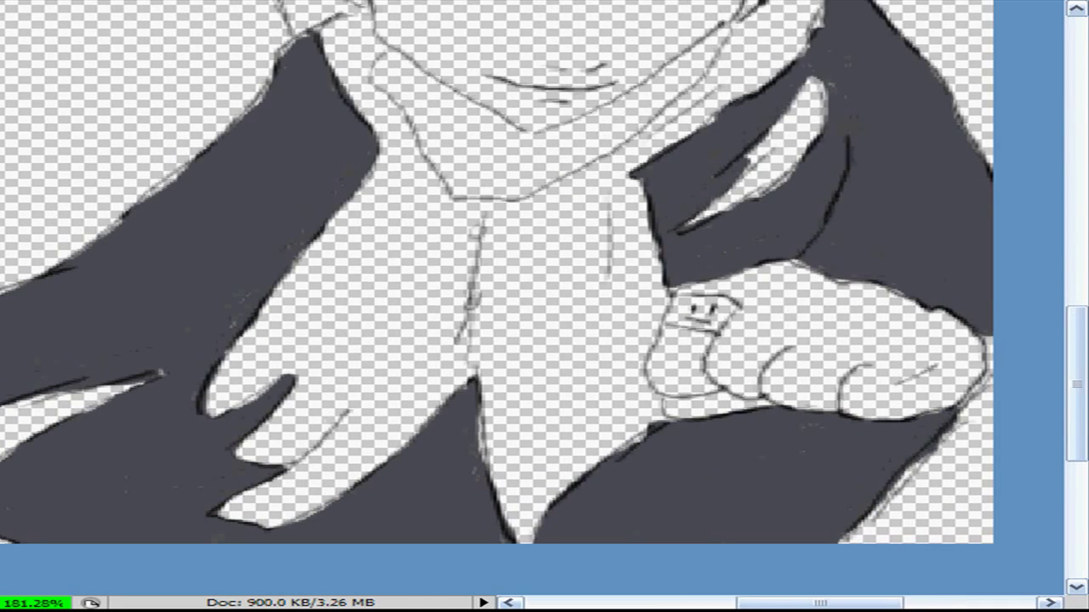
On a new layer, paint the scarf red between the hands and over the collar
key(ctrl+shift+n)
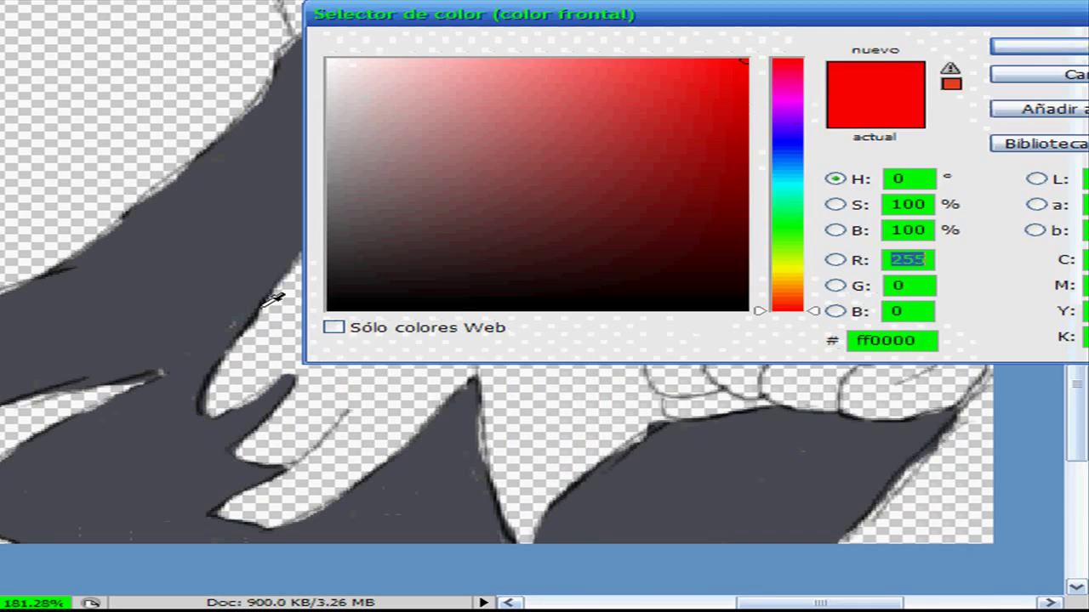
drag(527, 315, 510, 527)
drag(476, 323, 221, 510)
mouse_move(587, 357)
mouse_down()
mouse_move(619, 451)
mouse_move(651, 396)
mouse_up()
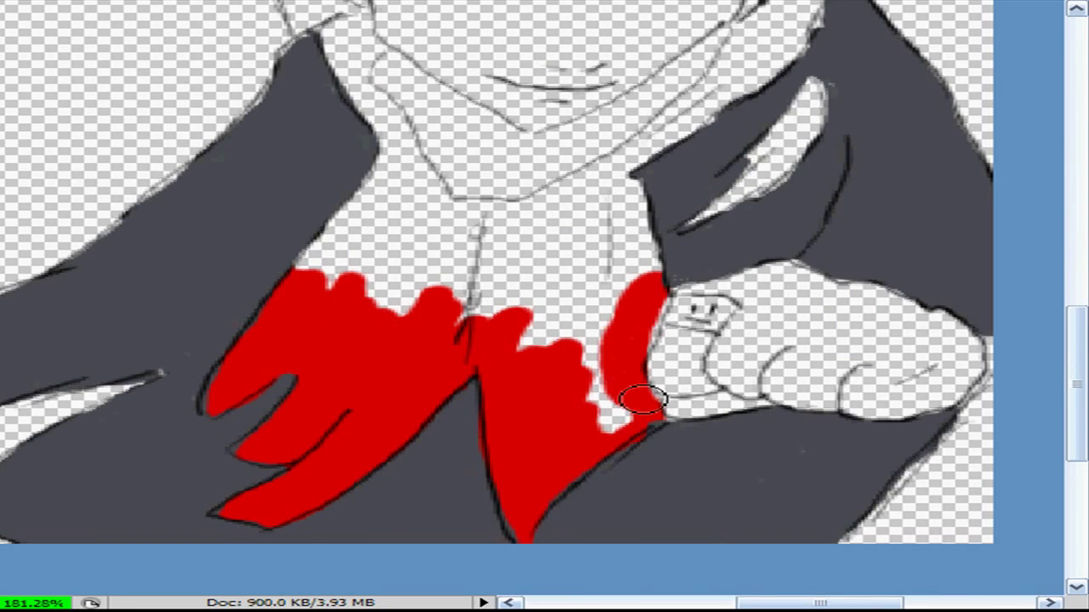
drag(802, 116, 720, 165)
drag(582, 280, 328, 318)
Cover both sides of the collar red and fill the scarf's remaining white gaps
scroll(717, 162, up, 3)
scroll(717, 161, right, 2)
drag(716, 161, 566, 244)
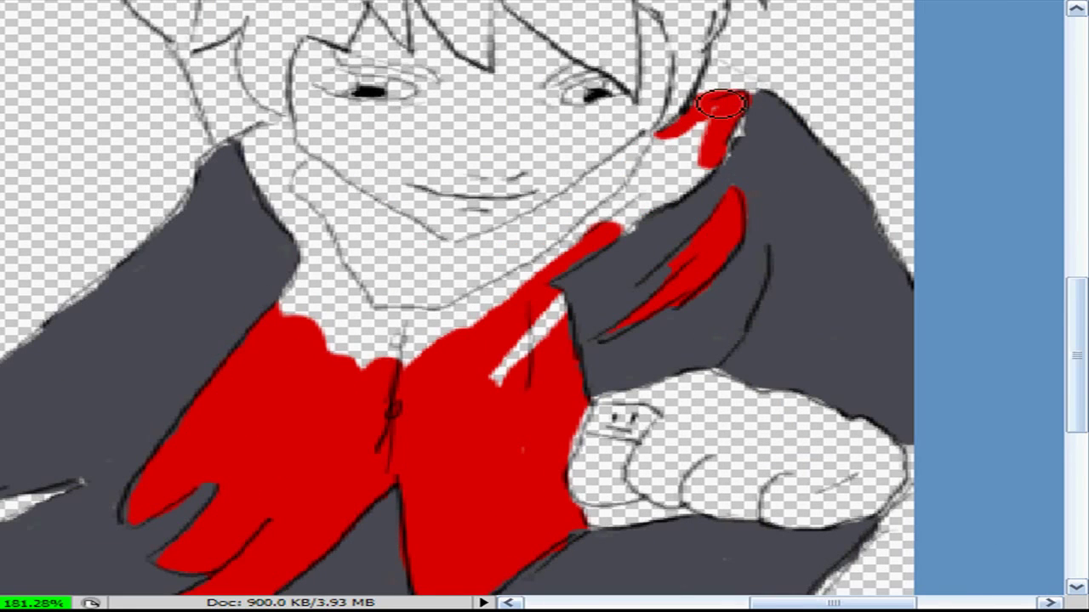
drag(568, 280, 493, 383)
scroll(567, 243, up, 2)
scroll(566, 244, left, 2)
click(326, 184)
drag(397, 262, 605, 316)
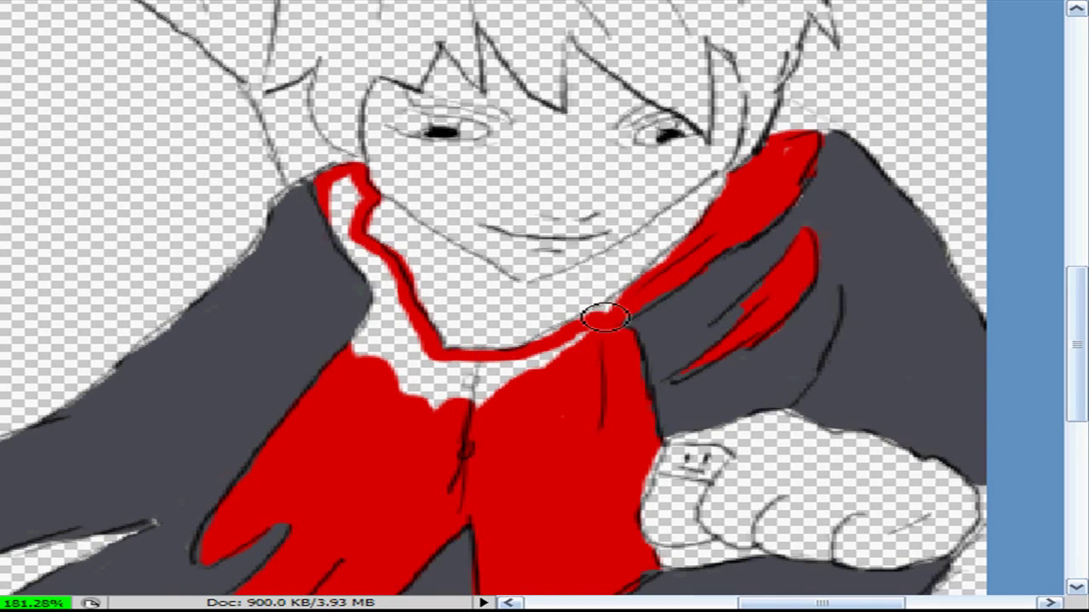
drag(340, 183, 366, 284)
drag(374, 358, 564, 345)
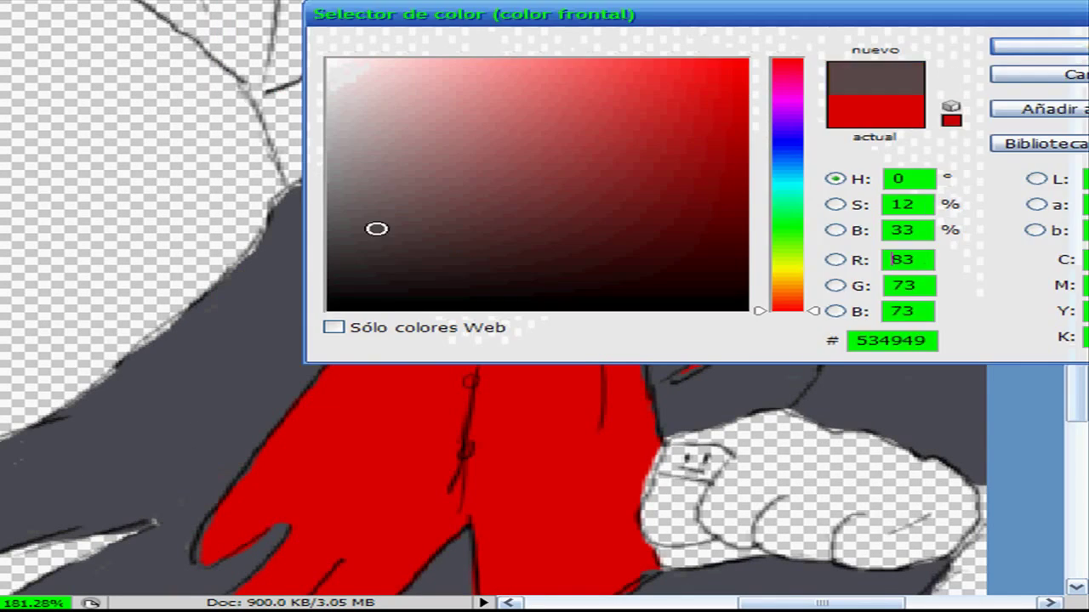
Paint the ring dark grey and bring up the PANTONE solid coated library at 7507 C
key(Return)
drag(705, 466, 672, 469)
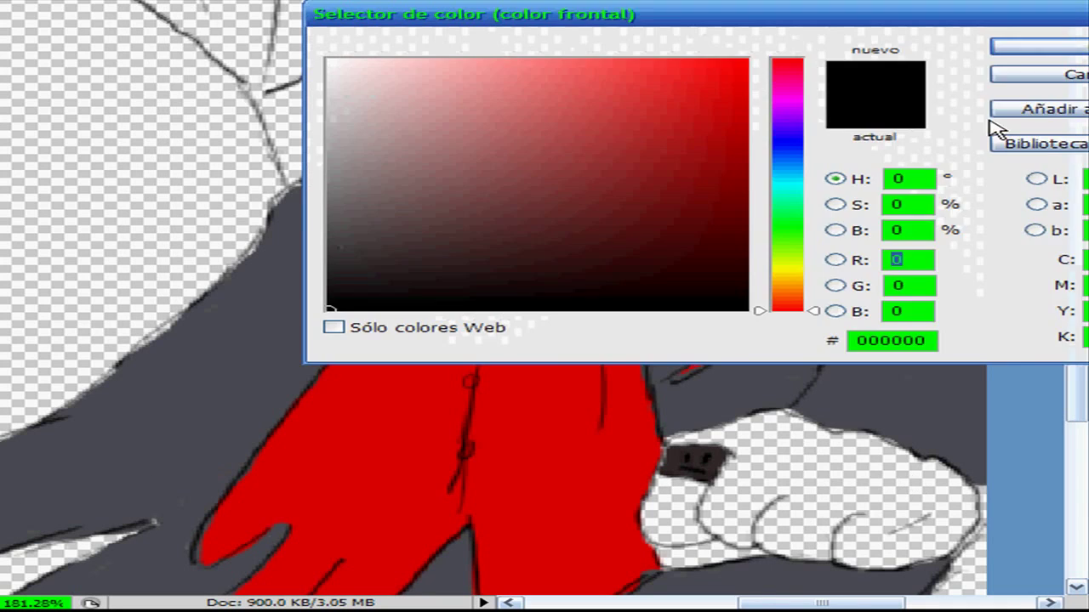
click(999, 136)
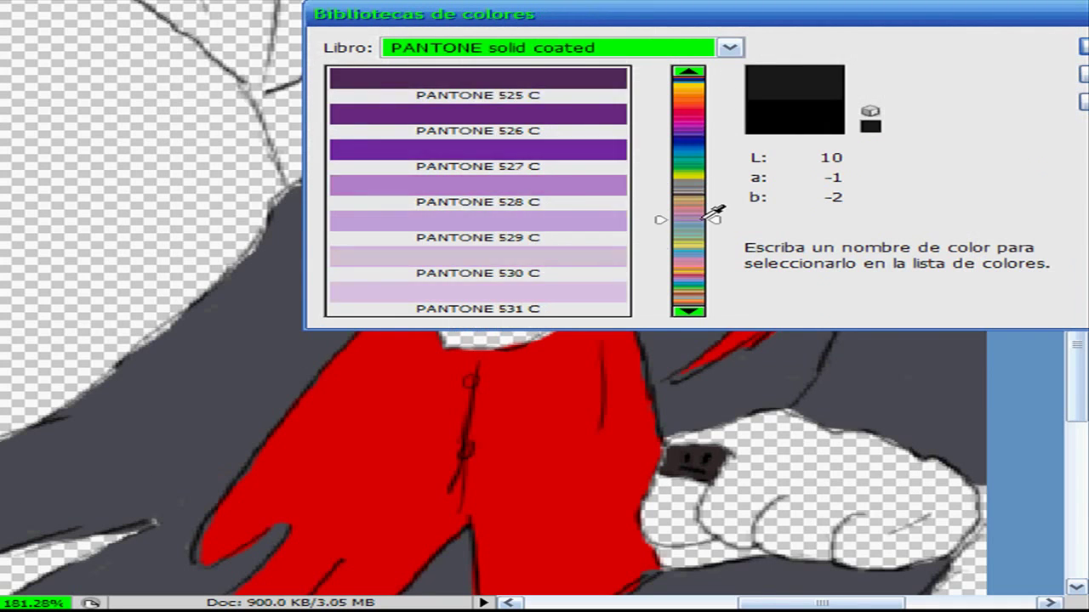
click(691, 271)
drag(713, 268, 689, 284)
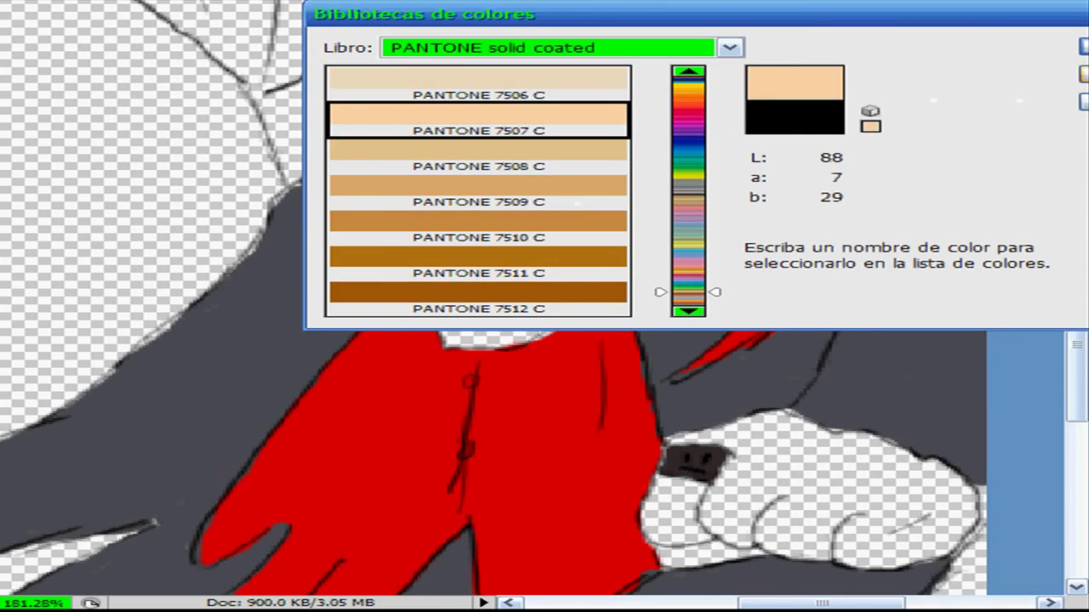
Paint Pantone 7507 C skin tone over the chin, neck, cheeks and around the eyes
key(Return)
right_click(987, 497)
key(Return)
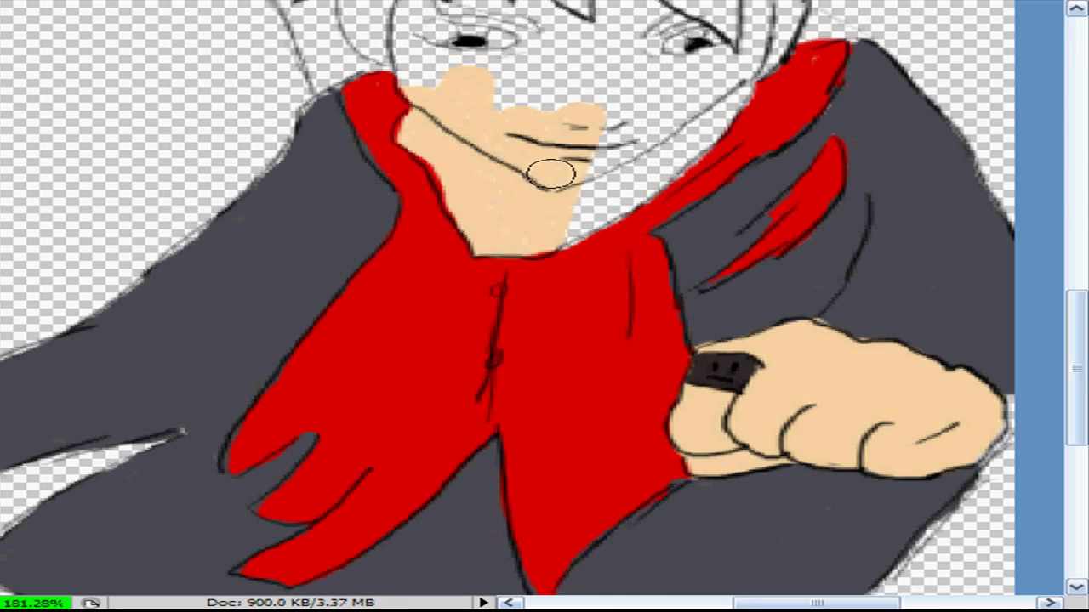
mouse_move(510, 238)
mouse_down()
mouse_move(638, 281)
mouse_move(659, 110)
mouse_up()
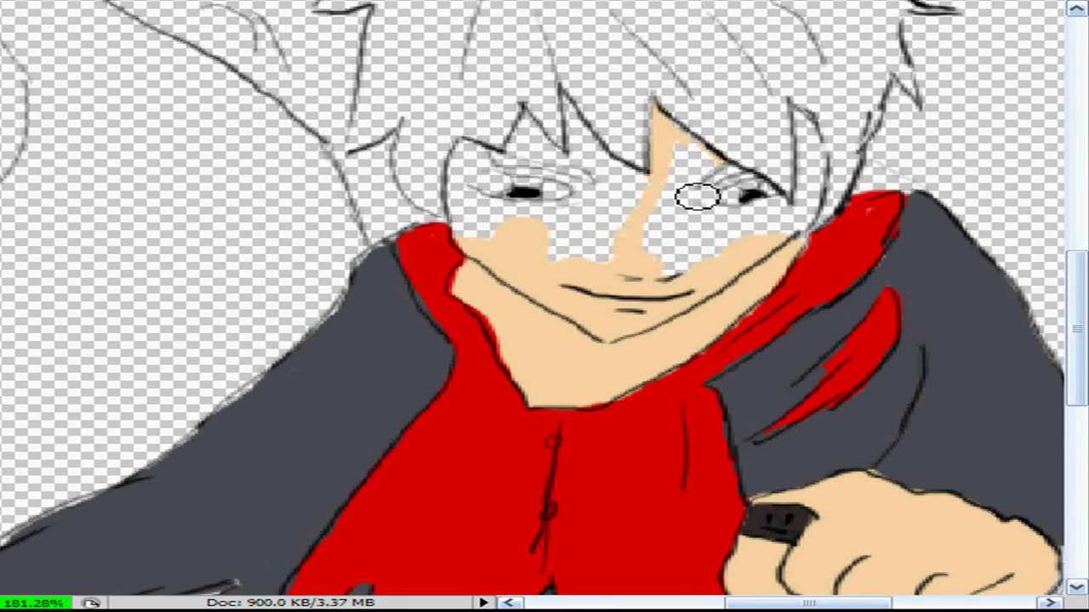
drag(698, 196, 752, 246)
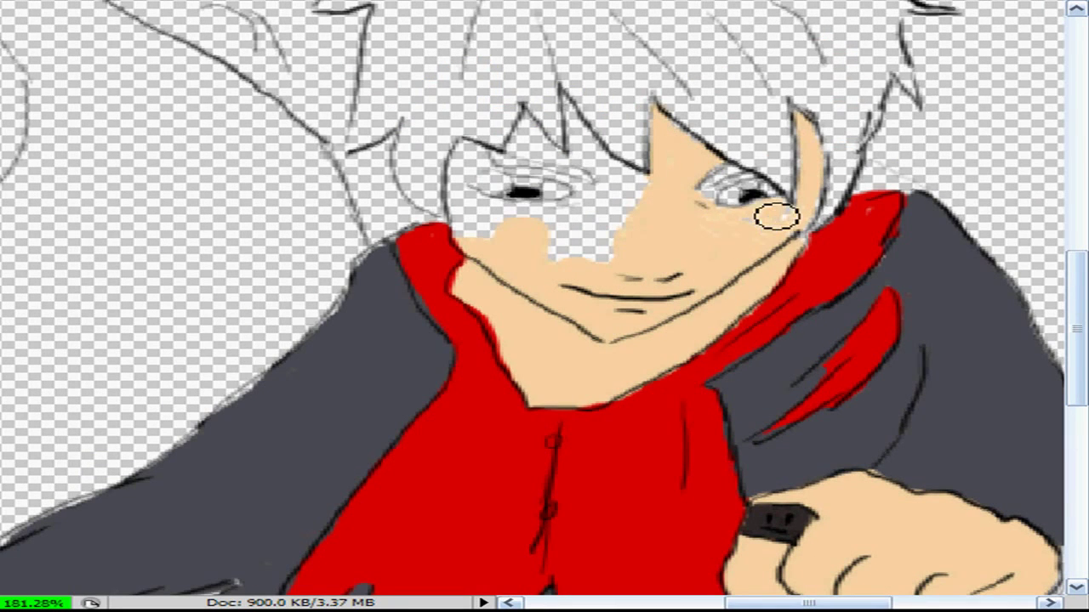
mouse_move(590, 136)
mouse_down()
mouse_move(573, 250)
mouse_move(584, 263)
mouse_move(560, 164)
mouse_up()
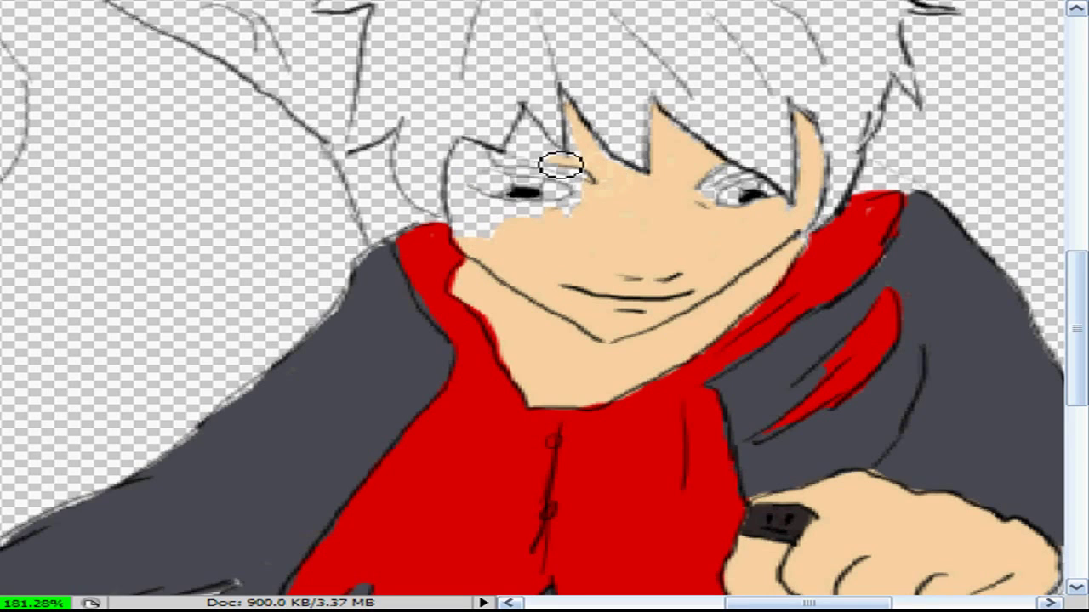
drag(478, 150, 553, 214)
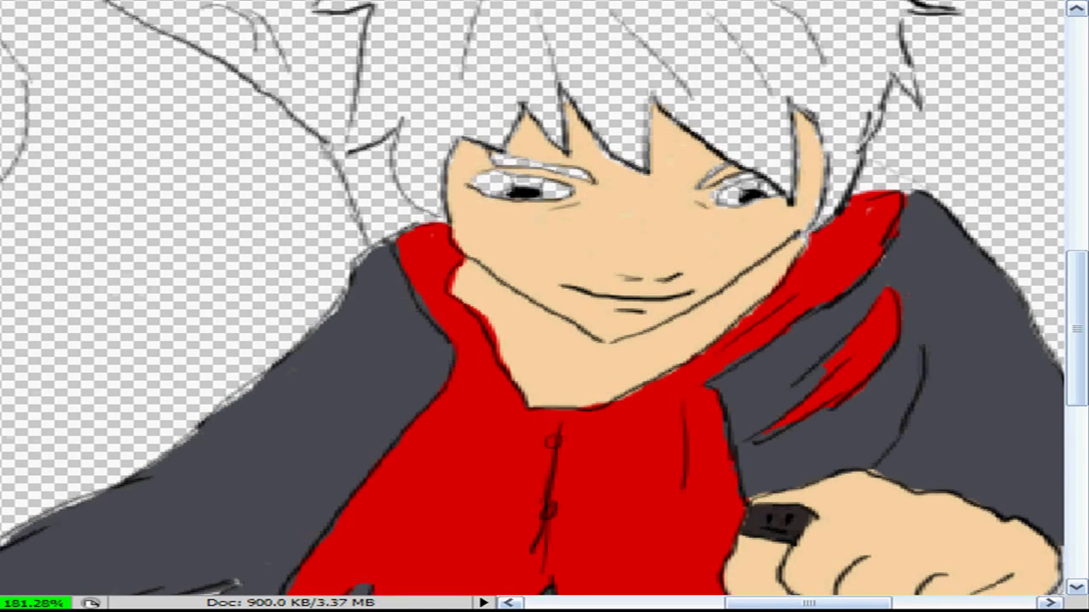
Paint the boy's hair and left hair tuft solid white
drag(452, 166, 538, 276)
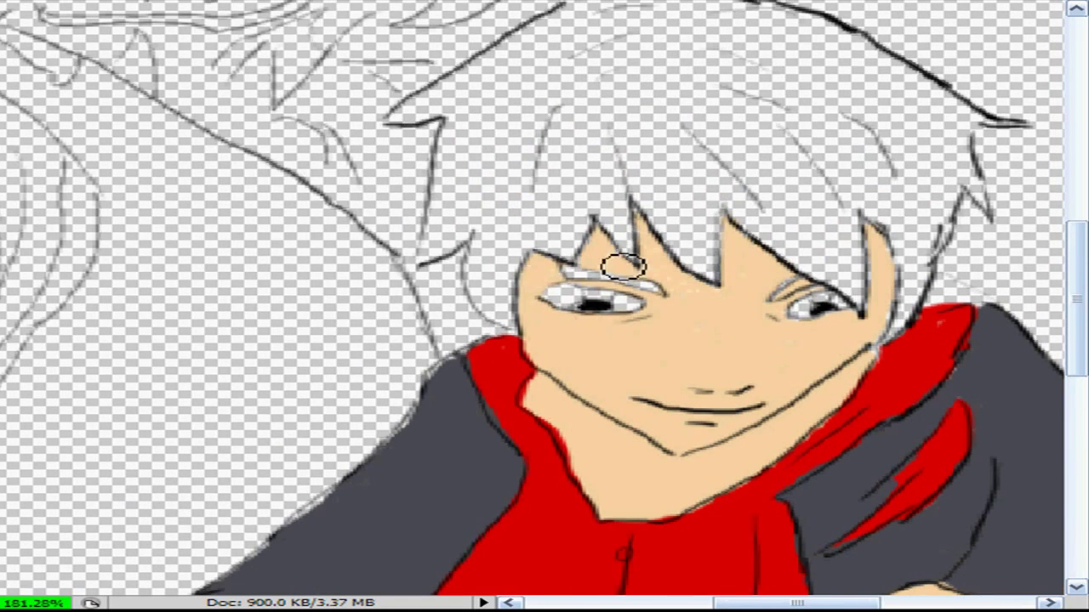
mouse_move(623, 267)
mouse_down()
mouse_move(590, 195)
mouse_move(863, 316)
mouse_move(481, 254)
mouse_up()
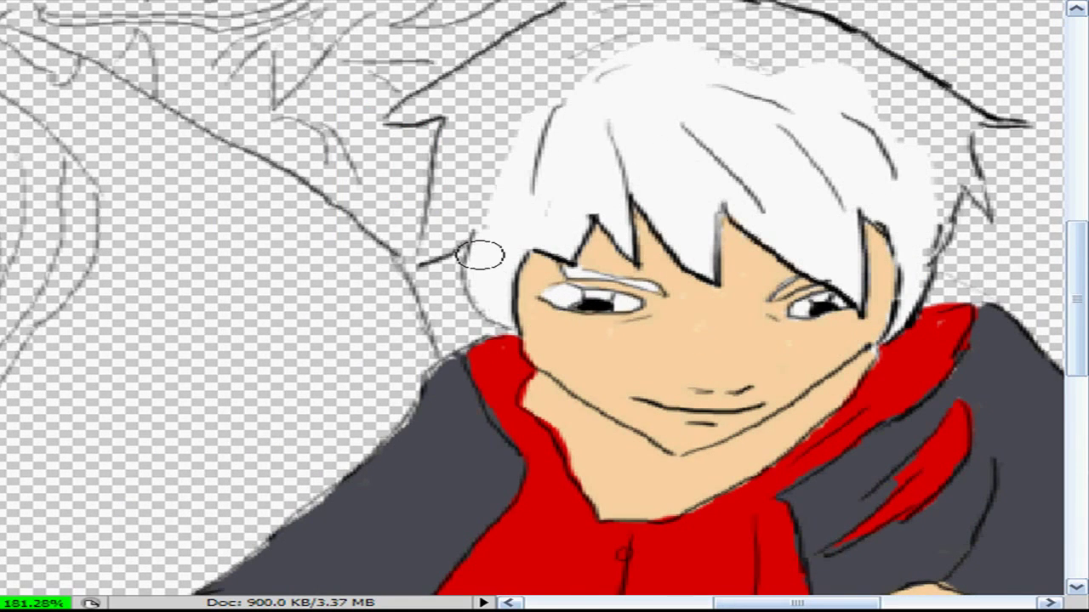
drag(863, 116, 832, 231)
mouse_move(833, 231)
mouse_down()
mouse_move(656, 127)
mouse_move(747, 258)
mouse_move(402, 363)
mouse_up()
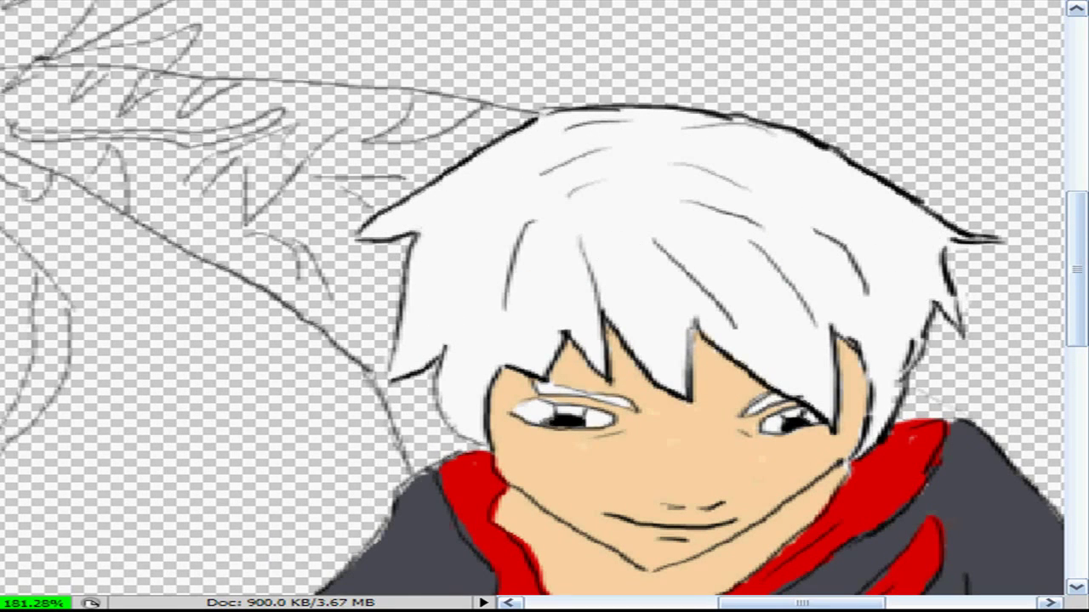
scroll(401, 212, left, 5)
Paint the dragon body beside the hair dark navy
click(791, 141)
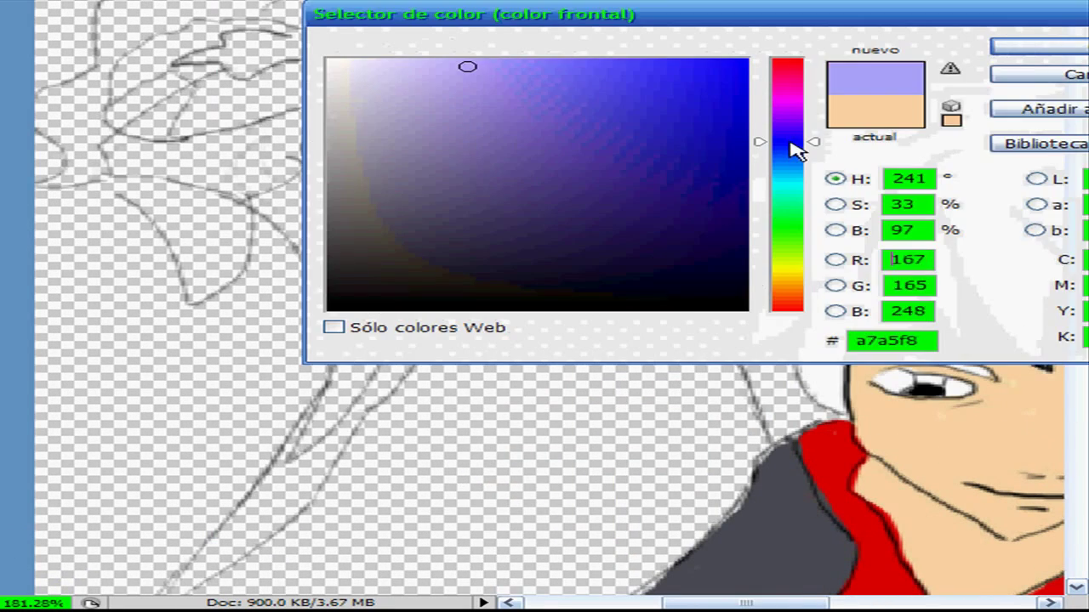
click(740, 280)
click(1038, 47)
mouse_move(800, 128)
mouse_down()
mouse_move(794, 227)
mouse_move(778, 85)
mouse_move(519, 64)
mouse_up()
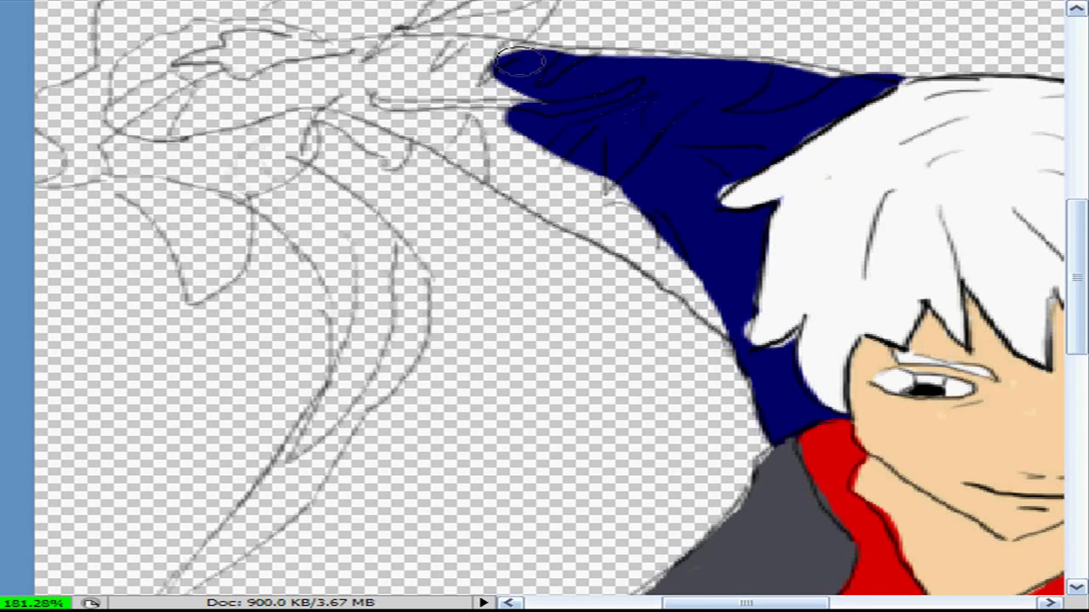
Paint the dragon's head, tip and lower body edge dark red
click(802, 68)
drag(717, 316, 595, 182)
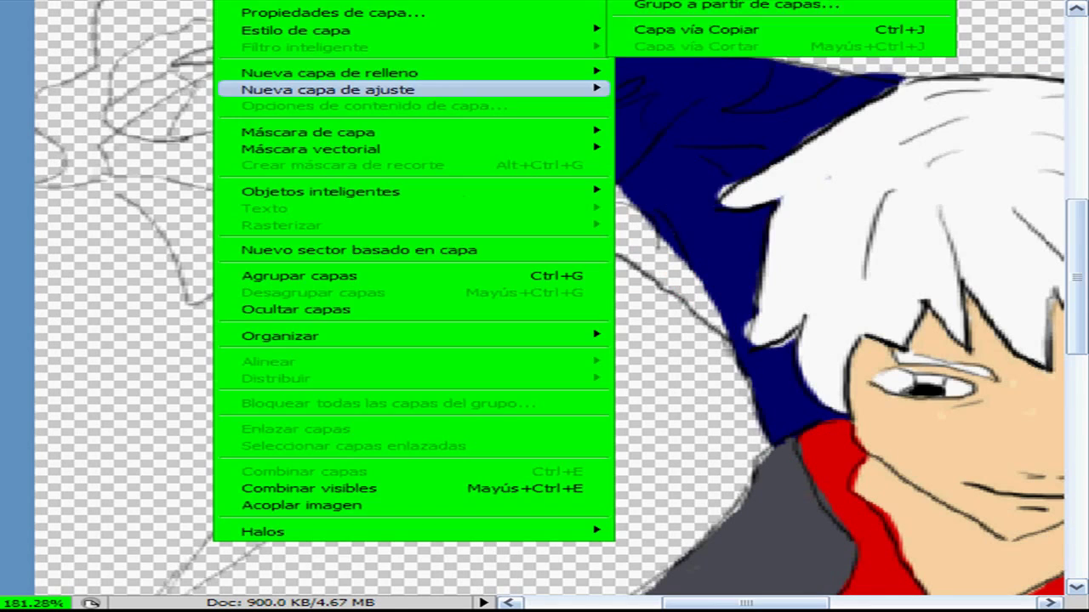
mouse_move(545, 145)
mouse_down()
mouse_move(606, 170)
mouse_move(557, 214)
mouse_up()
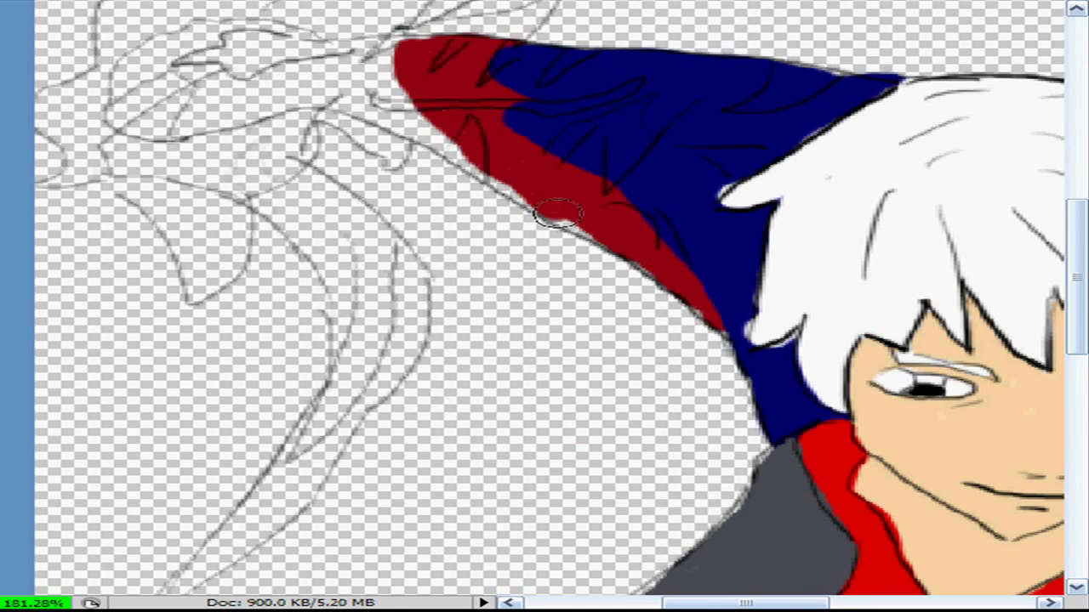
mouse_move(451, 145)
mouse_down()
mouse_move(375, 34)
mouse_move(655, 128)
mouse_up()
drag(638, 170, 697, 200)
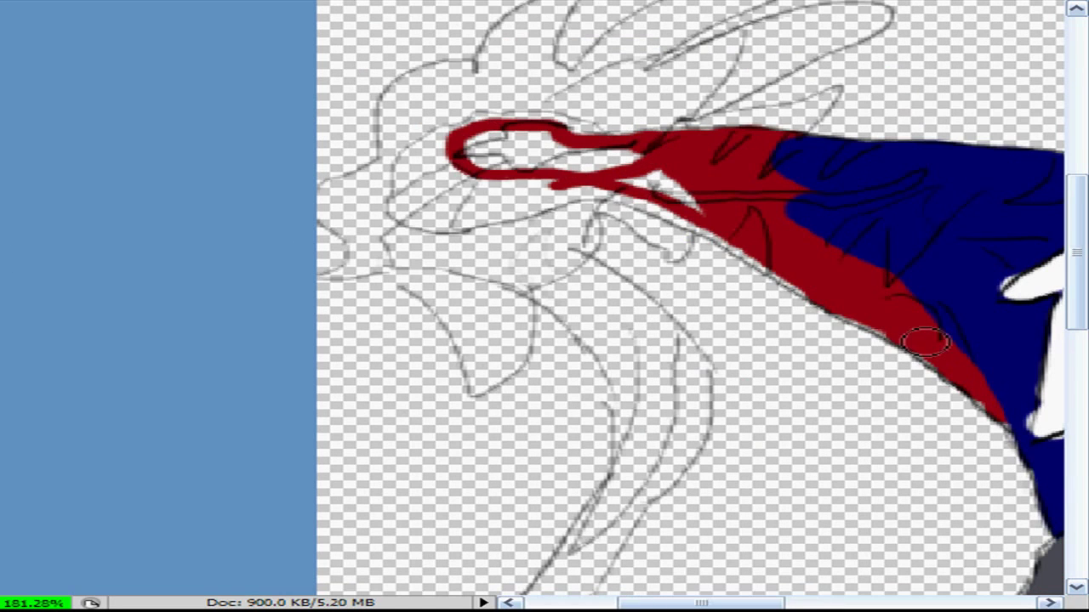
mouse_move(446, 226)
mouse_down()
mouse_move(479, 126)
mouse_move(561, 193)
mouse_up()
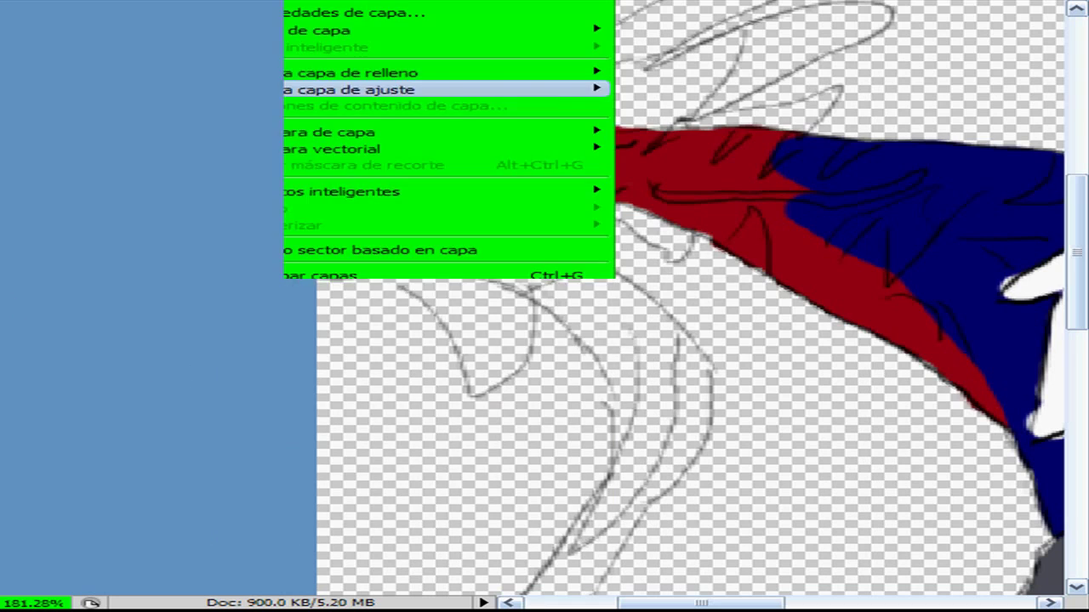
Add light cyan markings and stripes across the red head, neck and navy body
key(Return)
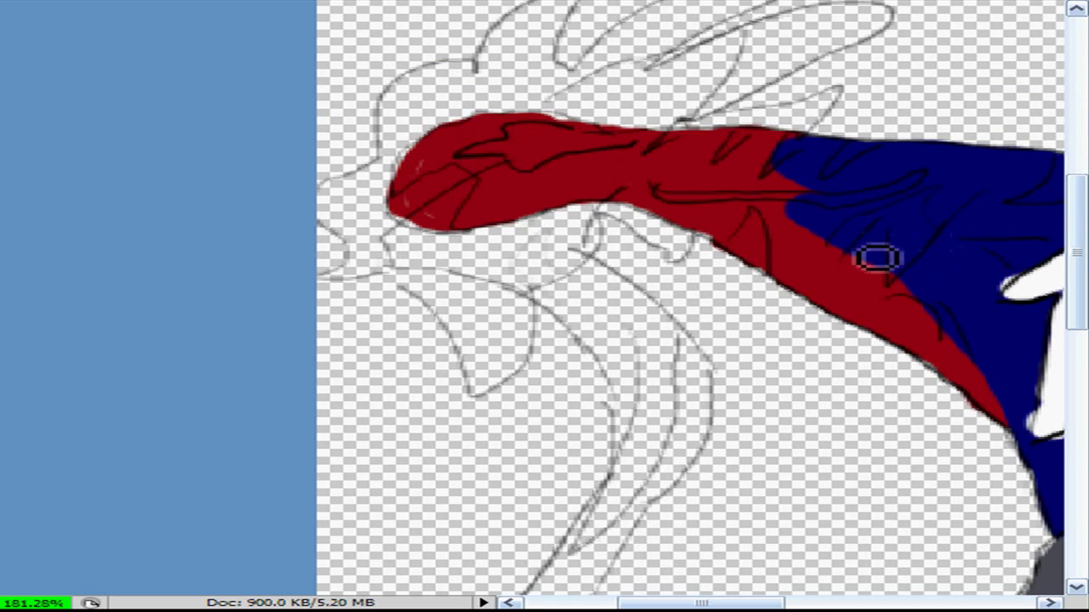
drag(885, 265, 850, 239)
drag(819, 206, 795, 208)
mouse_move(438, 160)
mouse_down()
mouse_move(505, 170)
mouse_move(425, 235)
mouse_up()
drag(425, 183, 392, 212)
mouse_move(719, 213)
mouse_down()
mouse_move(757, 256)
mouse_move(688, 197)
mouse_up()
drag(1000, 128, 919, 166)
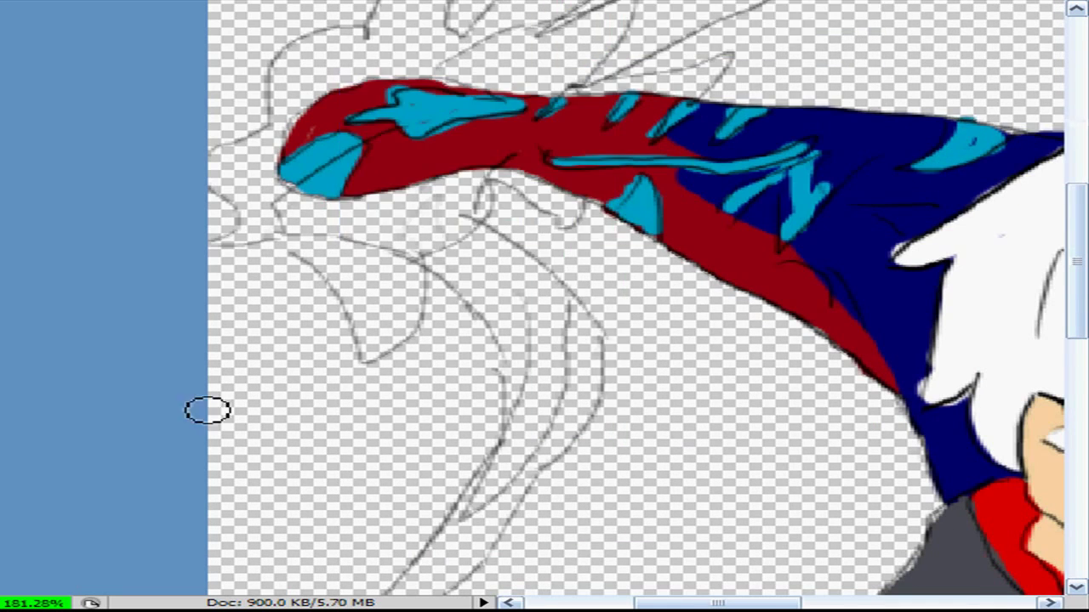
Paint the dragon's neck and jaw bright blue, extending the neck downward
click(822, 134)
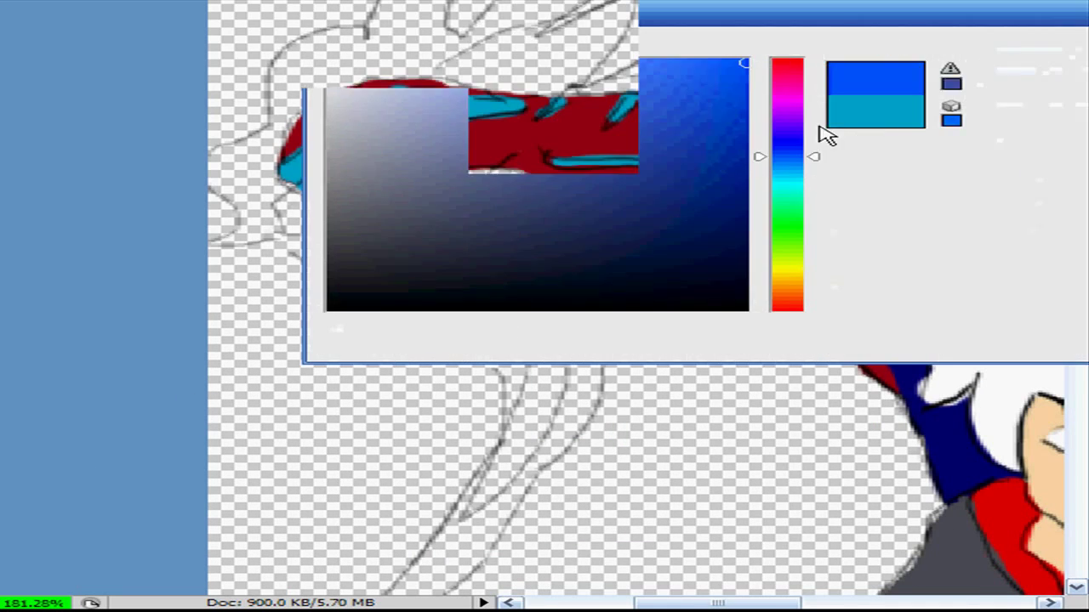
key(Return)
click(360, 236)
click(748, 192)
drag(383, 175, 383, 341)
drag(1039, 212, 1044, 131)
drag(433, 142, 510, 190)
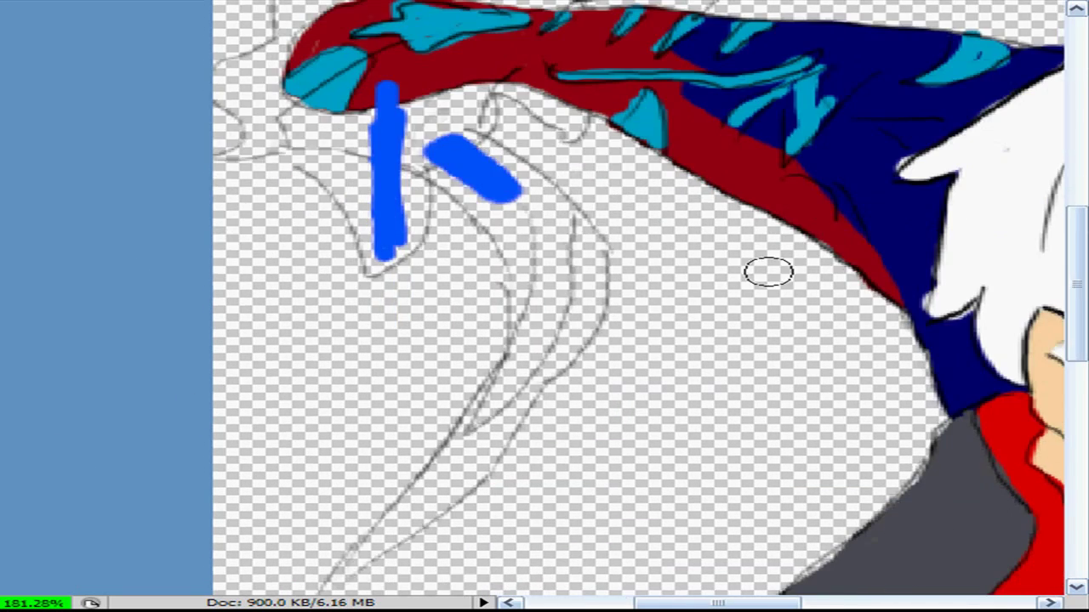
drag(391, 102, 469, 394)
mouse_move(561, 255)
mouse_down()
mouse_move(360, 255)
mouse_move(549, 114)
mouse_move(281, 247)
mouse_move(207, 145)
mouse_move(255, 102)
mouse_up()
drag(510, 255, 558, 340)
Paint the blue mane spikes above the head and fill the neck below it
drag(306, 163, 425, 39)
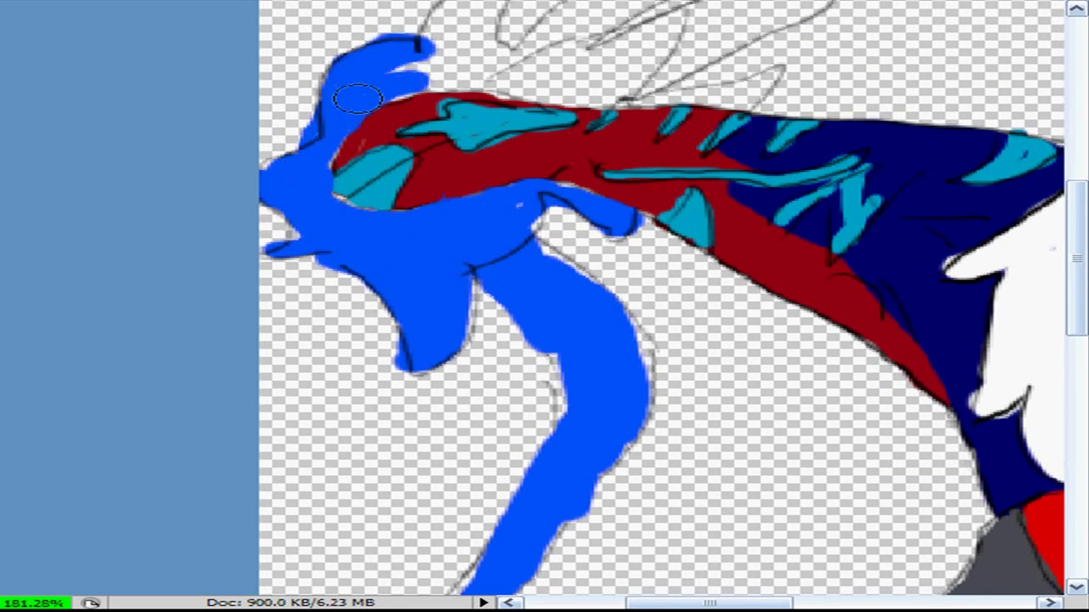
drag(511, 170, 442, 255)
mouse_move(341, 162)
mouse_down()
mouse_move(467, 34)
mouse_move(680, 34)
mouse_up()
drag(510, 136, 782, 77)
mouse_move(783, 77)
mouse_down()
mouse_move(694, 160)
mouse_move(476, 171)
mouse_up()
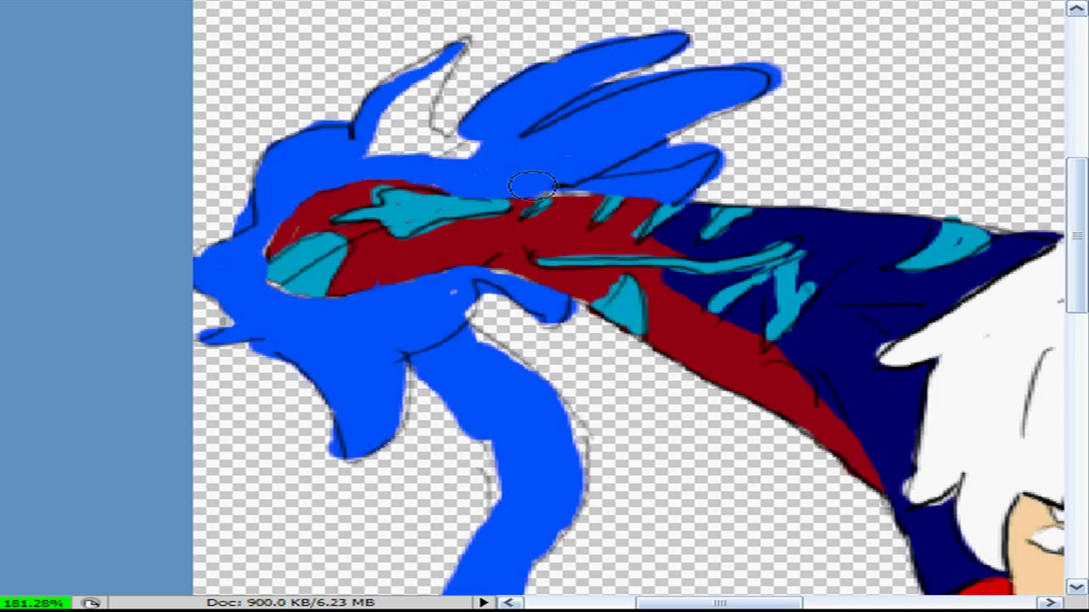
drag(383, 144, 460, 43)
drag(442, 510, 414, 414)
drag(404, 526, 460, 449)
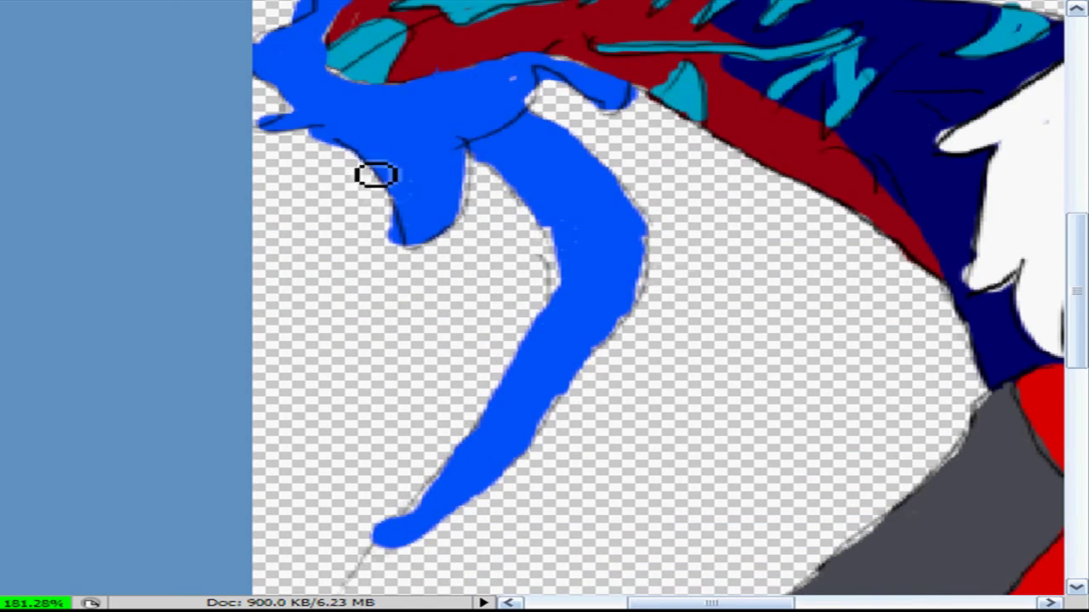
scroll(306, 306, up, 5)
Erase gaps between the mane spikes to separate and reshape them
drag(545, 149, 723, 114)
drag(587, 205, 829, 158)
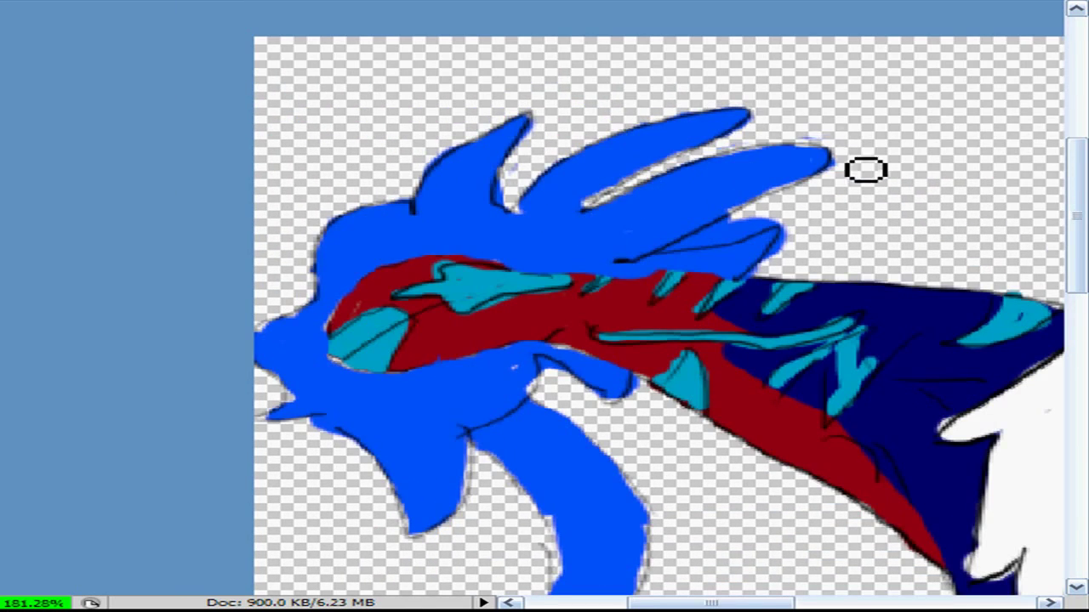
drag(646, 252, 736, 248)
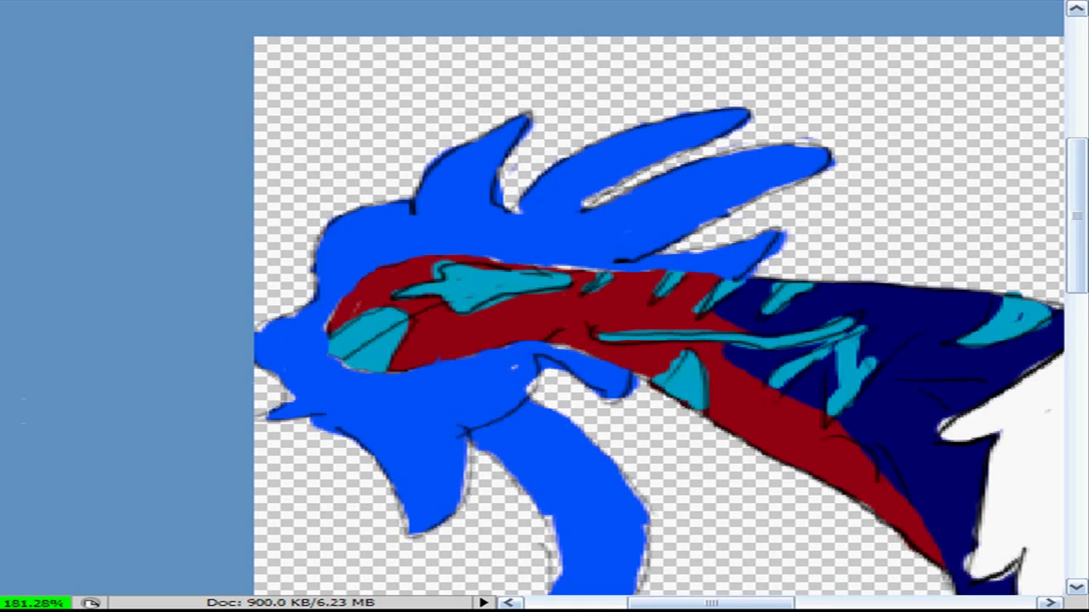
scroll(627, 324, down, 5)
click(627, 324)
Set a 1 px brush and paint small blue irises into both eyes
right_click(464, 335)
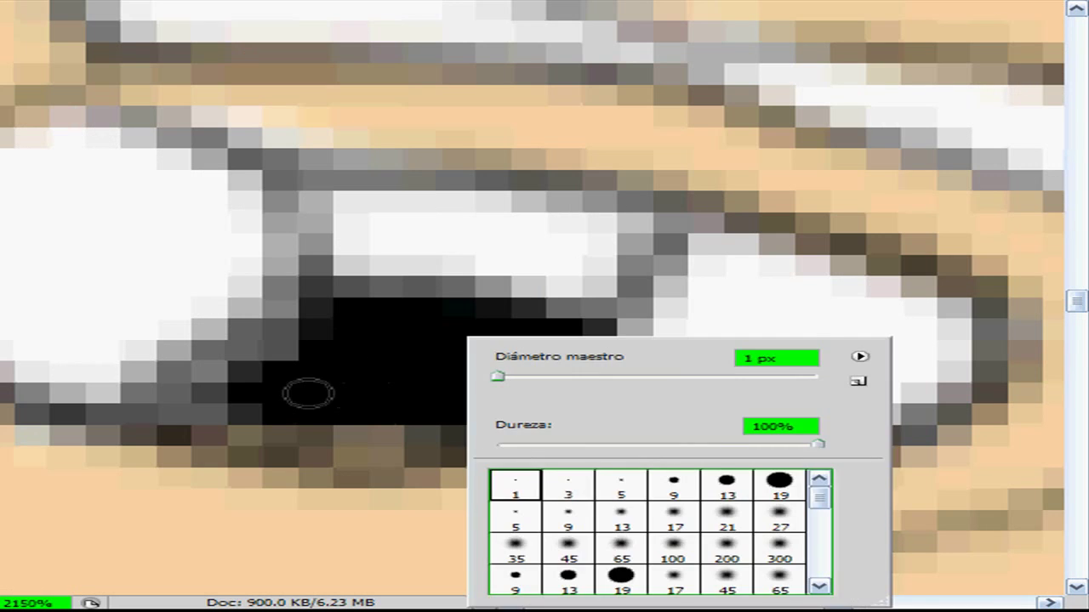
click(304, 389)
mouse_move(540, 399)
mouse_down()
mouse_move(642, 357)
mouse_move(655, 378)
mouse_up()
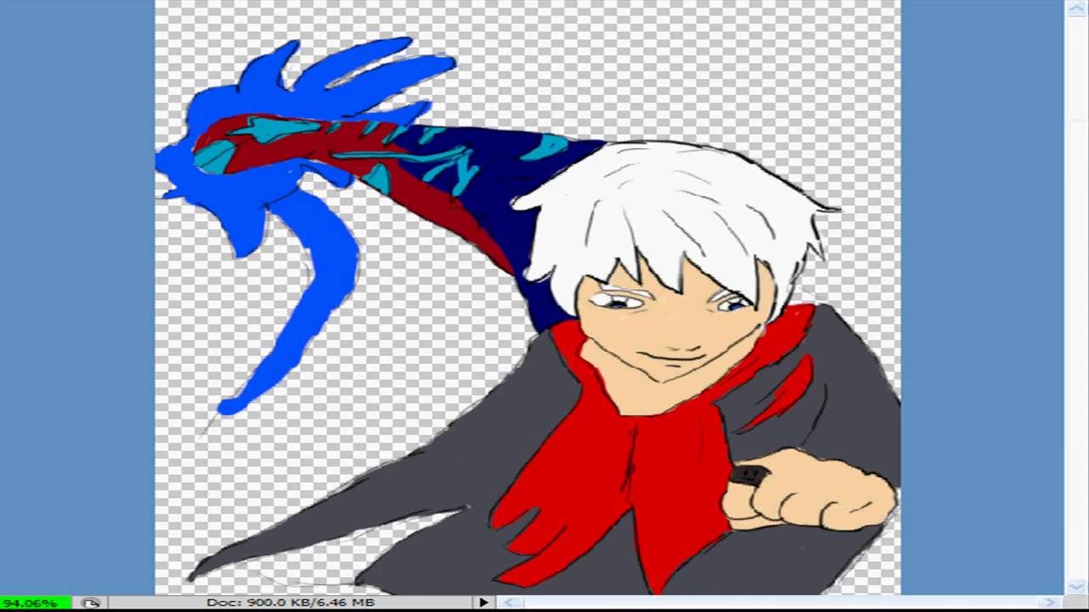
Apply a green-to-black Gradient Overlay to the background and scale the white signature across the top
right_click(843, 271)
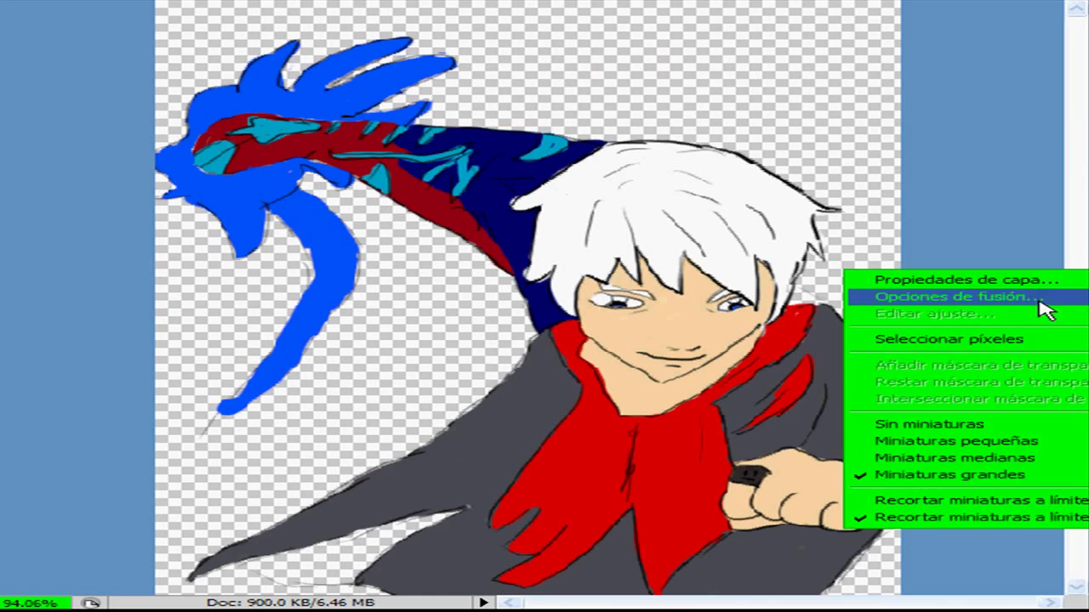
click(1040, 306)
click(729, 223)
click(1045, 146)
double_click(445, 306)
click(1043, 52)
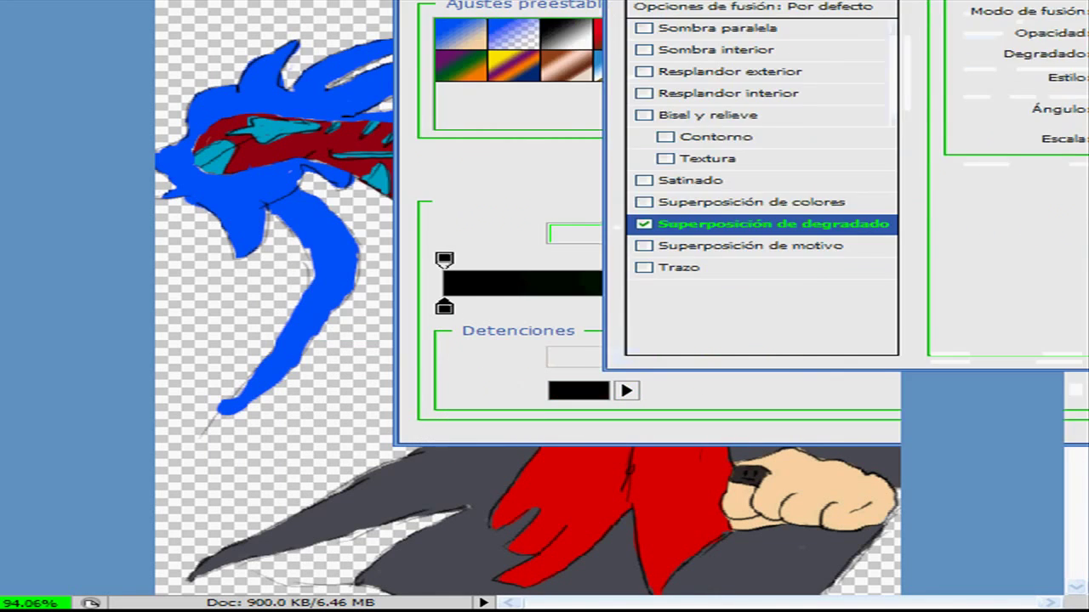
key(Return)
key(Return)
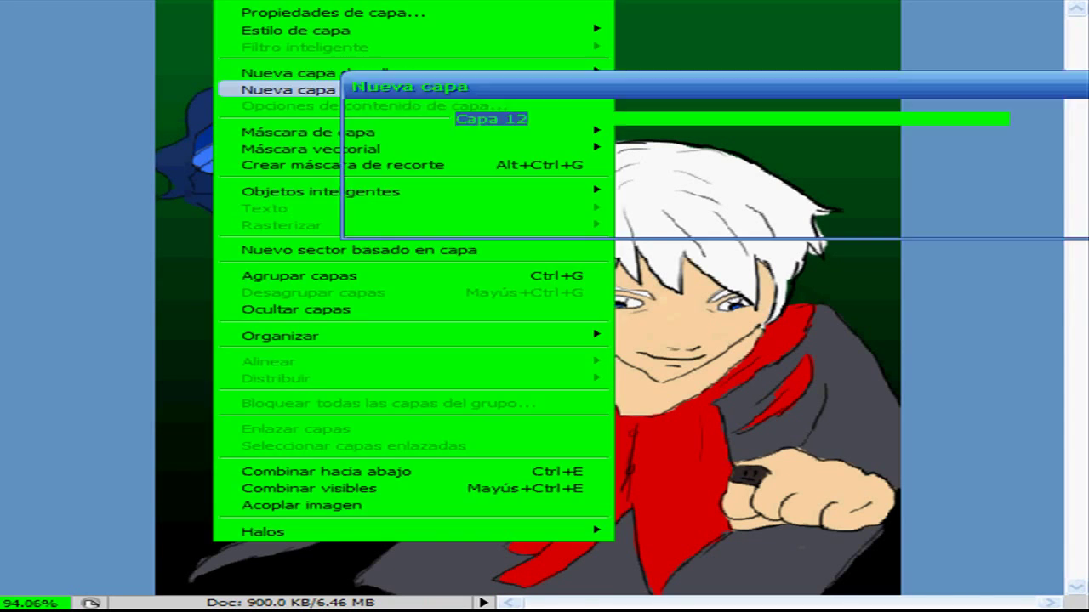
right_click(470, 270)
key(ctrl+t)
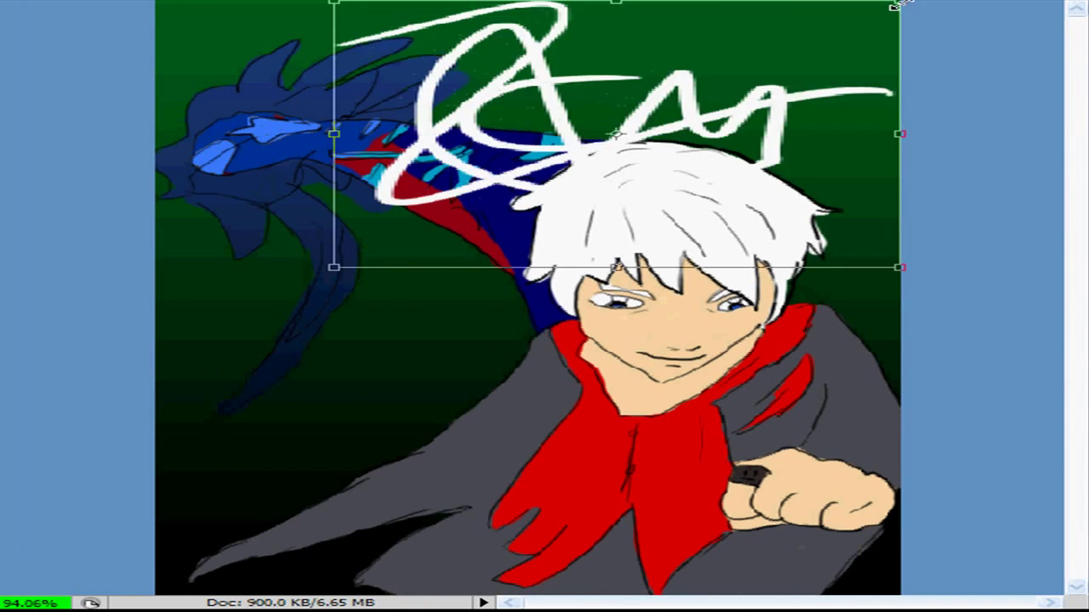